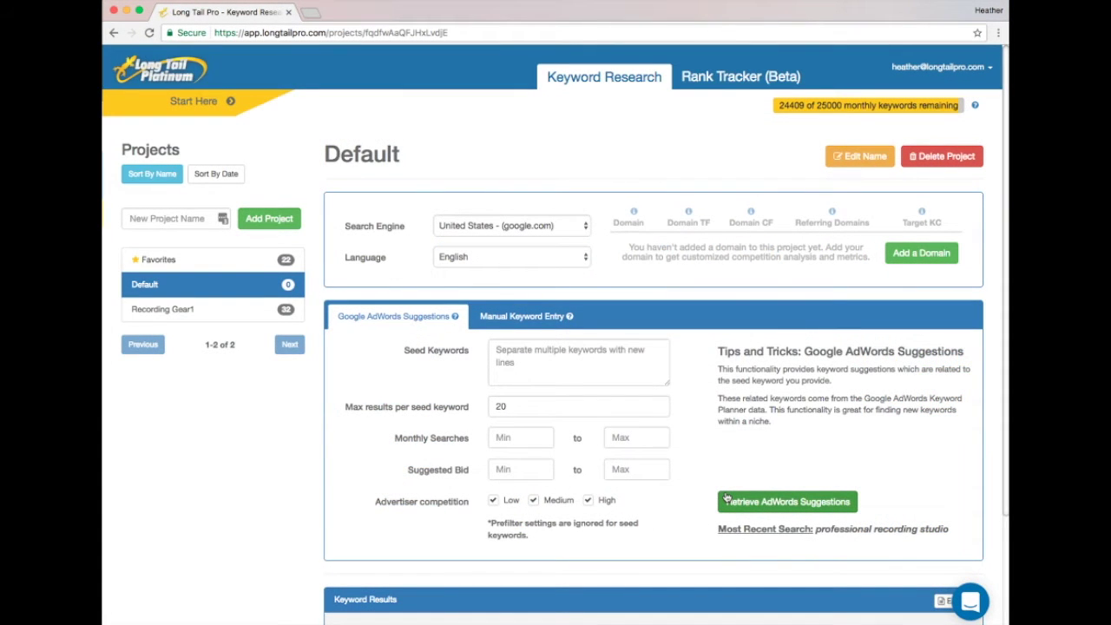
Create a new project named backpacking.
{"action": "left_click", "coordinate": [178, 219]}
{"action": "type", "text": "backpacking"}
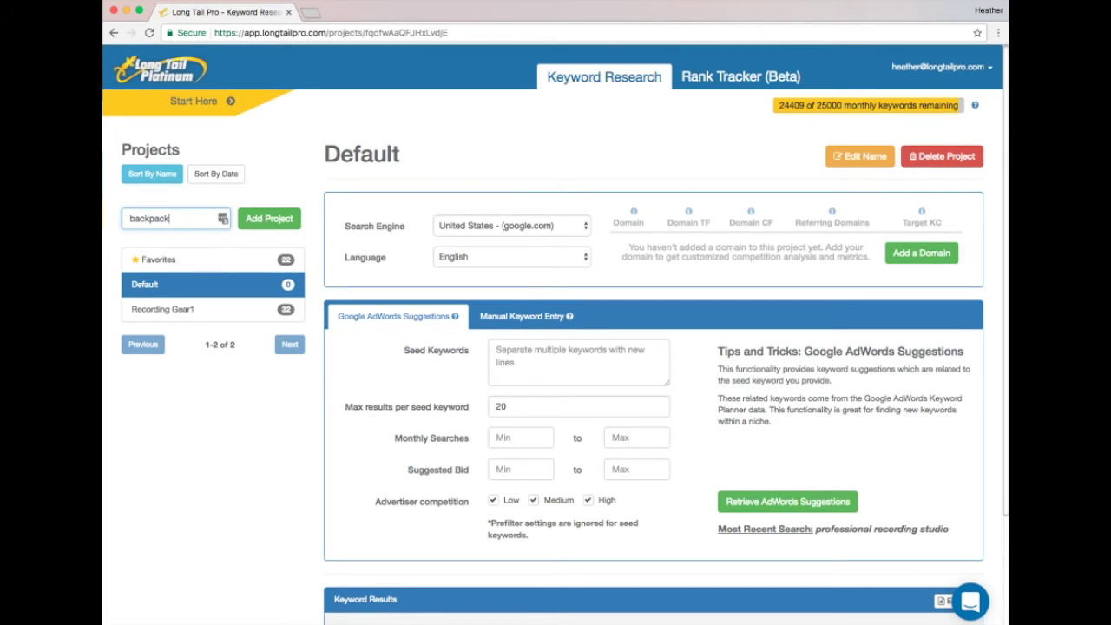
{"action": "left_click", "coordinate": [268, 220]}
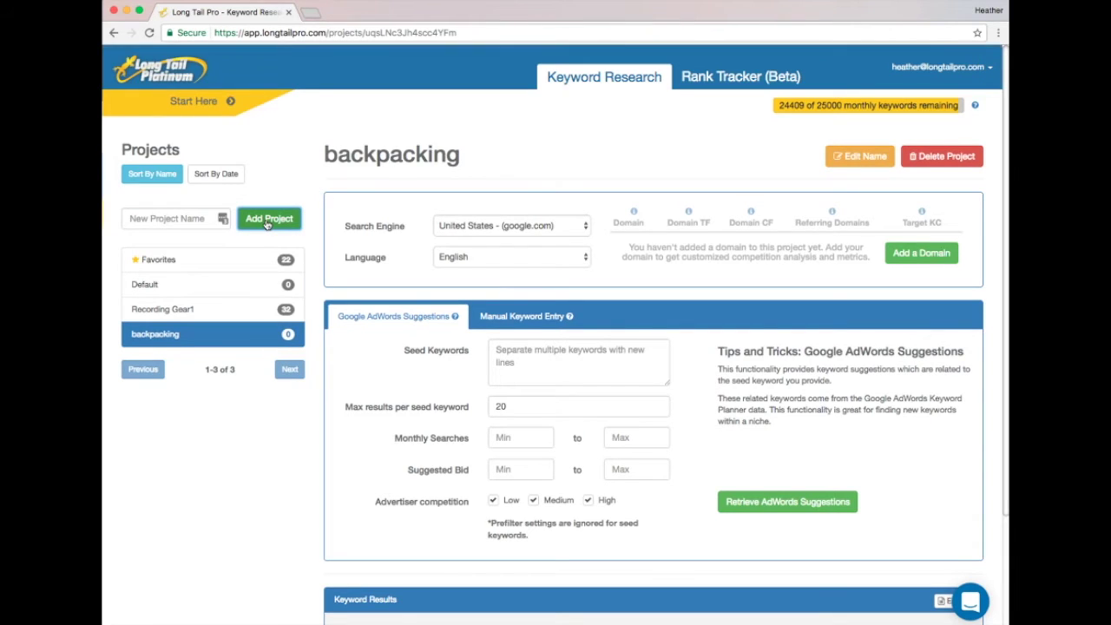
Retrieve Google AdWords keyword suggestions for the seed keyword backpacking.
{"action": "left_click", "coordinate": [536, 356]}
{"action": "type", "text": "ba"}
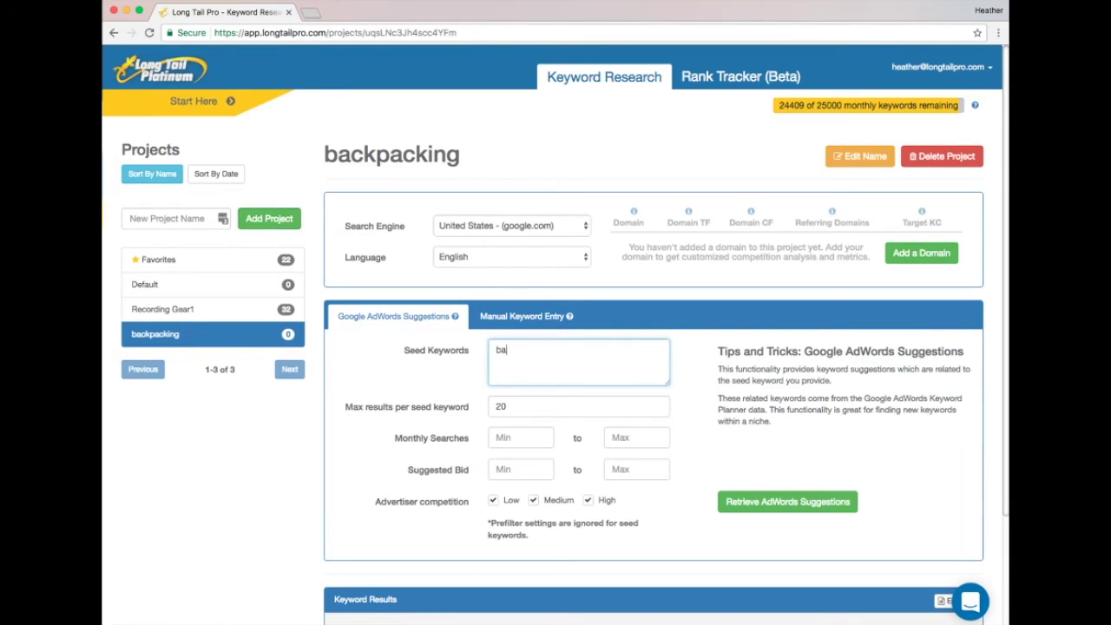
{"action": "type", "text": "ckpacking"}
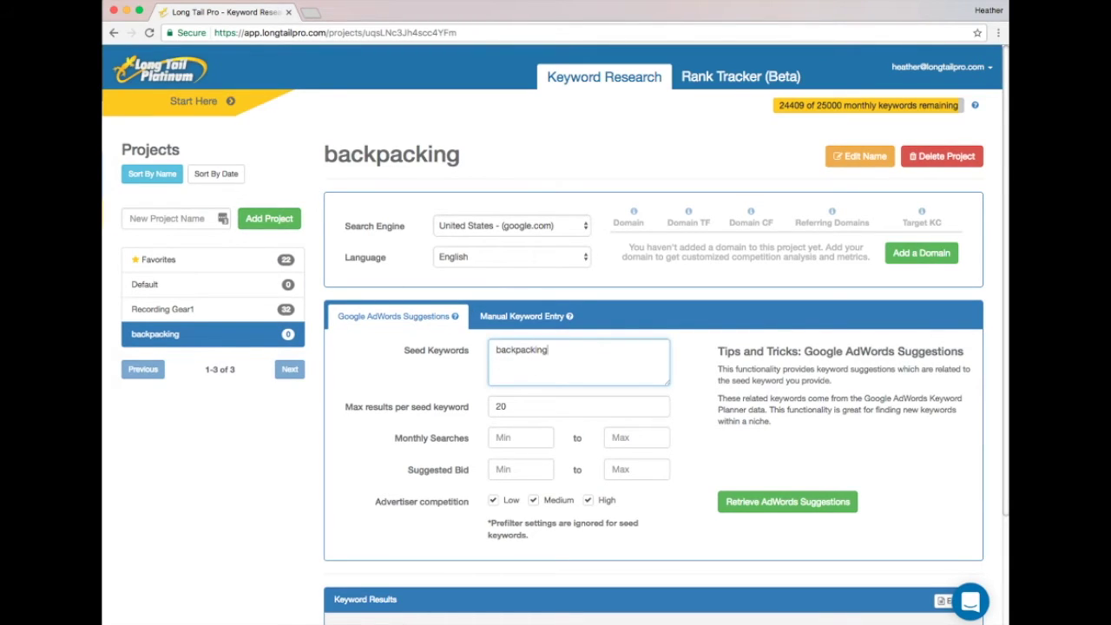
{"action": "left_click", "coordinate": [787, 507]}
{"action": "scroll", "coordinate": [866, 529], "scroll_direction": "down", "scroll_amount": 3}
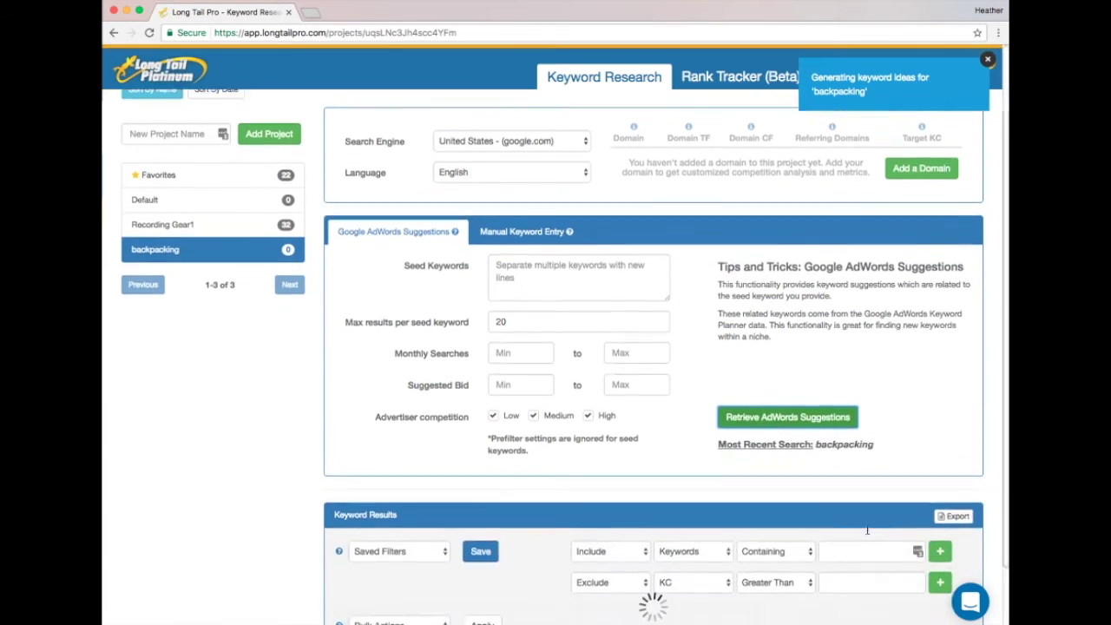
{"action": "scroll", "coordinate": [866, 530], "scroll_direction": "down", "scroll_amount": 1}
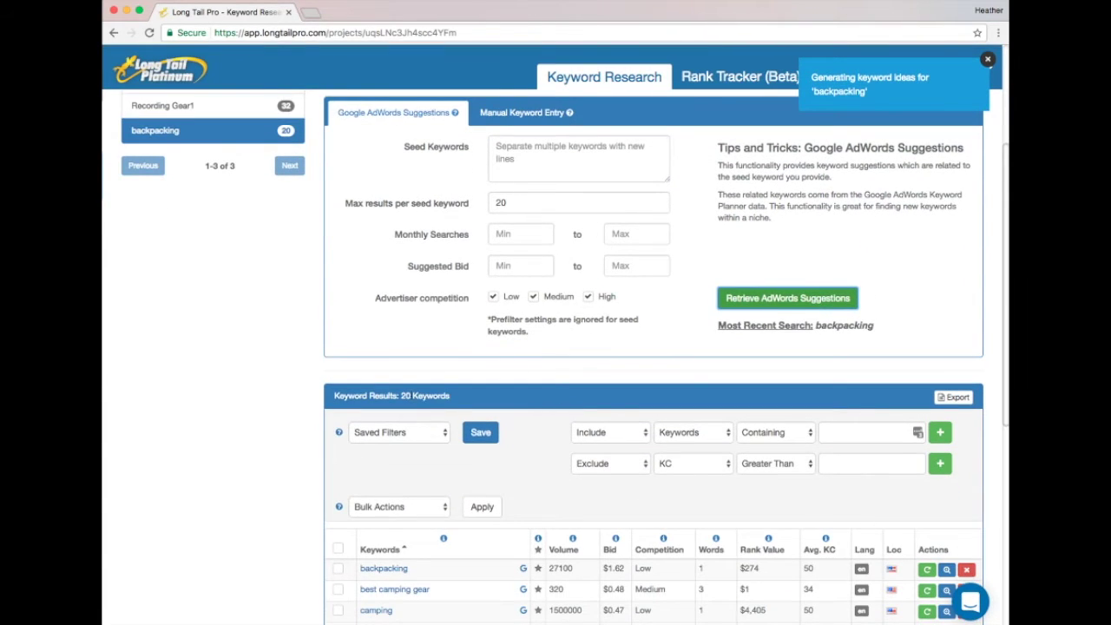
{"action": "scroll", "coordinate": [613, 480], "scroll_direction": "down", "scroll_amount": 8}
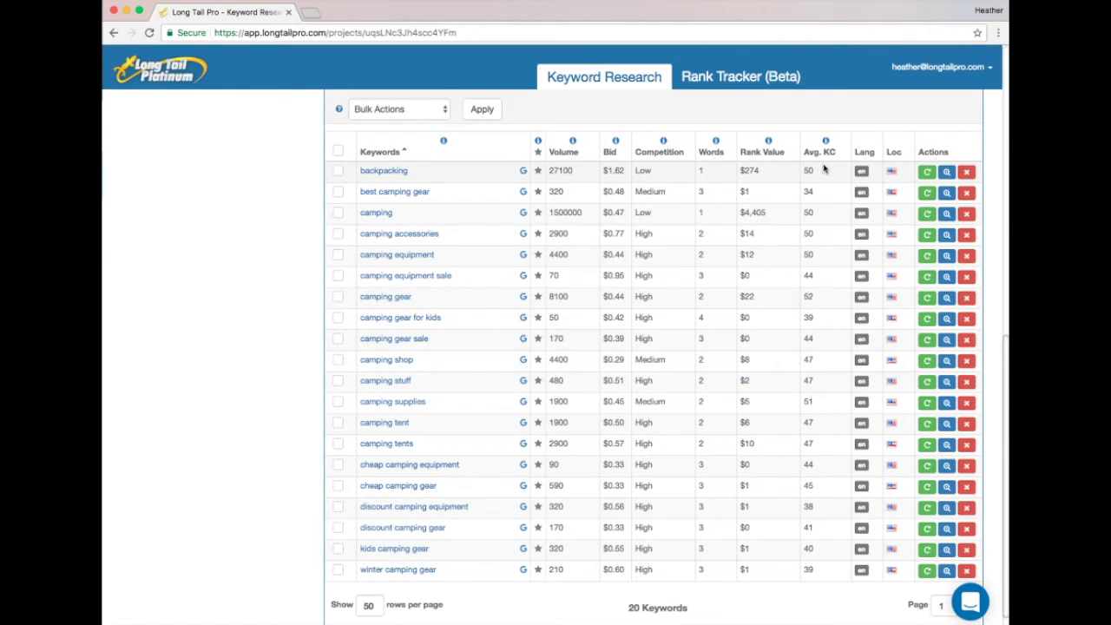
Retrieve further suggestions using the result keywords backpacking, backpacking food and backpacking hammock as seeds, and dismiss the limited-suggestions notice.
{"action": "left_click", "coordinate": [947, 171]}
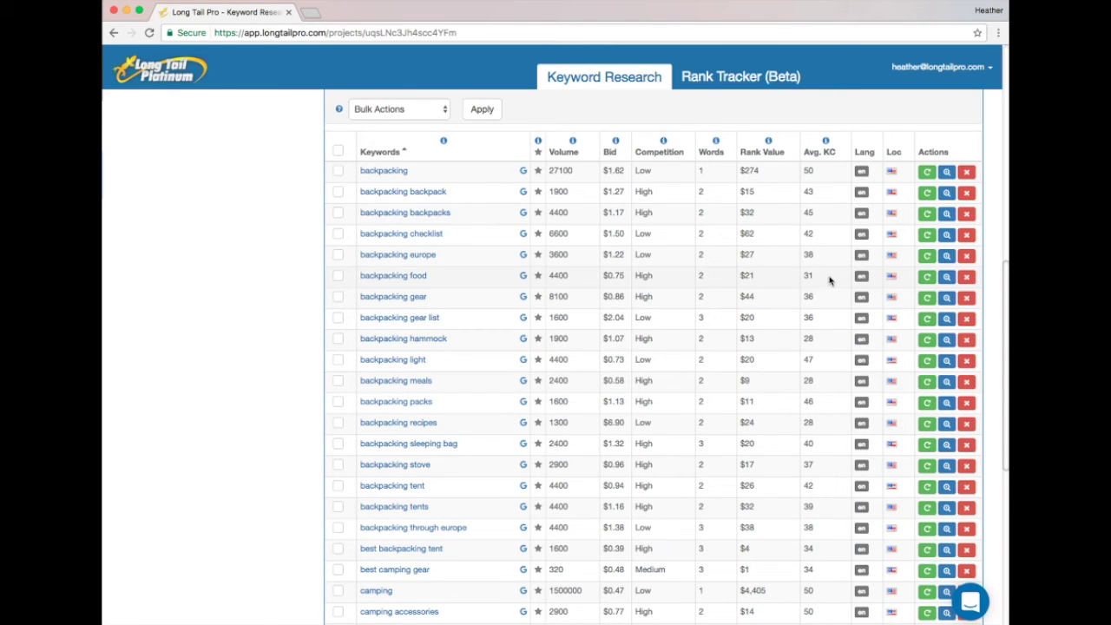
{"action": "left_click", "coordinate": [947, 277]}
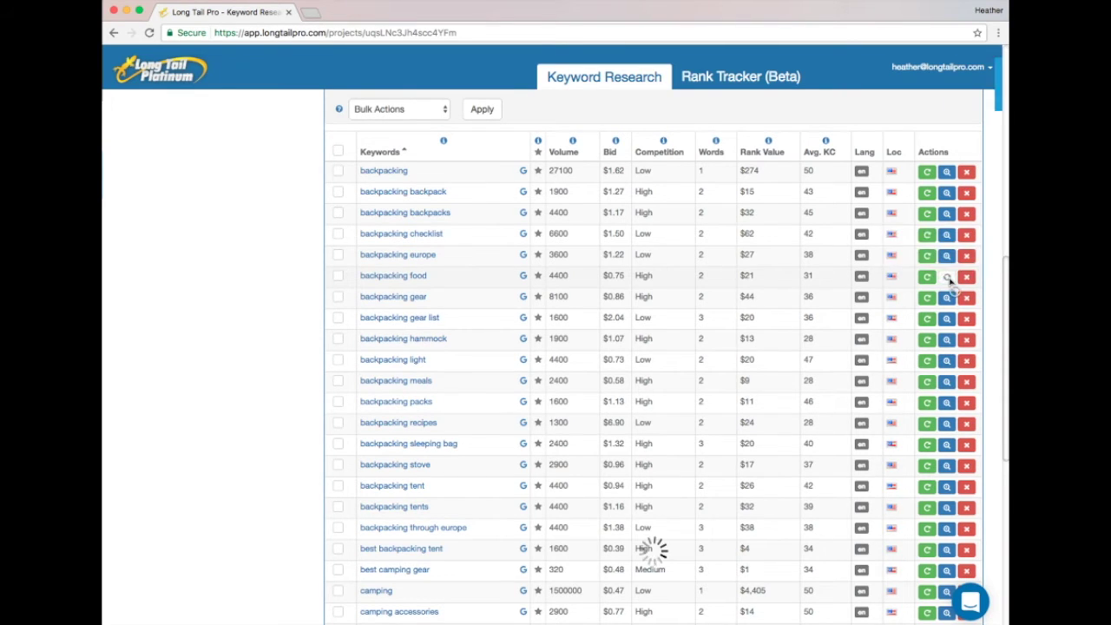
{"action": "left_click", "coordinate": [947, 341]}
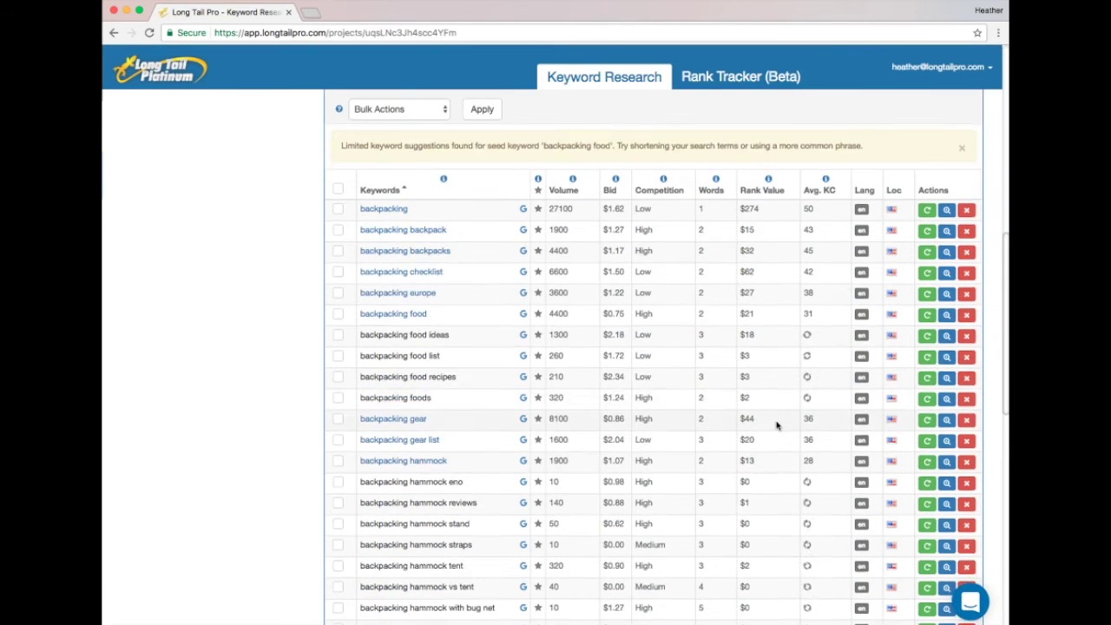
{"action": "scroll", "coordinate": [776, 425], "scroll_direction": "down", "scroll_amount": 10}
{"action": "scroll", "coordinate": [776, 425], "scroll_direction": "down", "scroll_amount": 3}
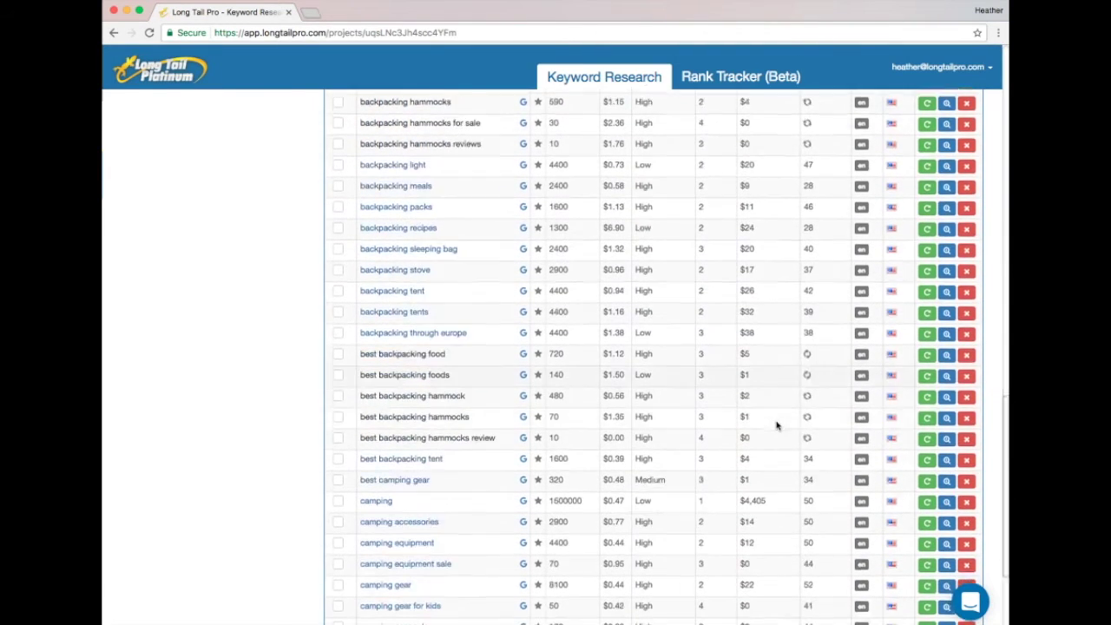
{"action": "scroll", "coordinate": [776, 425], "scroll_direction": "up", "scroll_amount": 3}
{"action": "scroll", "coordinate": [776, 426], "scroll_direction": "up", "scroll_amount": 10}
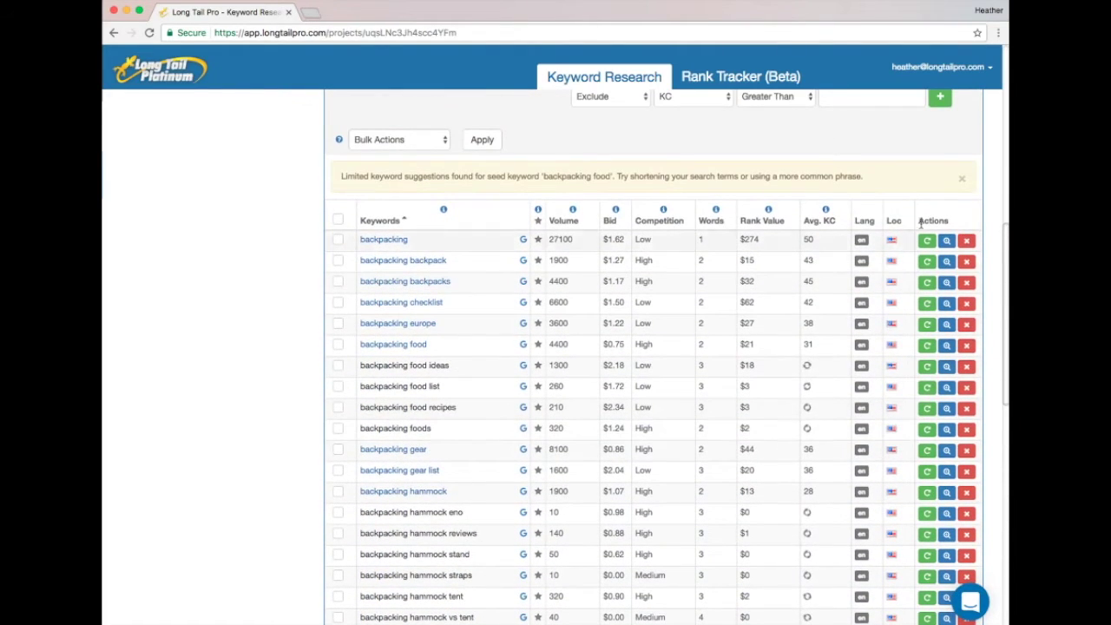
{"action": "left_click", "coordinate": [962, 179]}
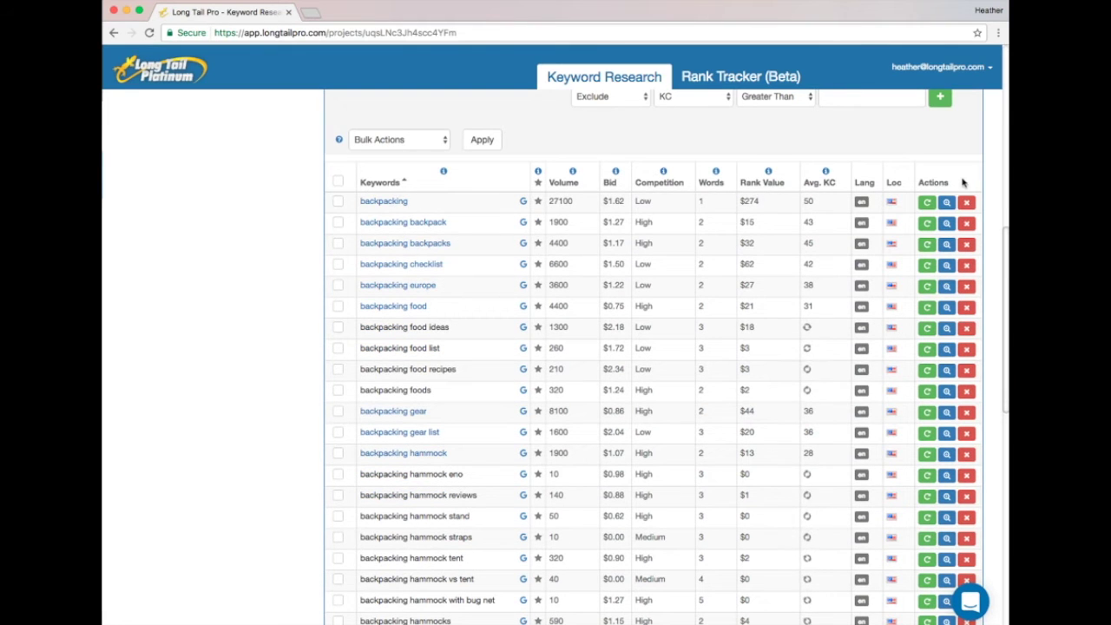
Review the average KC scores of the expanded backpacking keyword list.
{"action": "scroll", "coordinate": [990, 241], "scroll_direction": "down", "scroll_amount": 2}
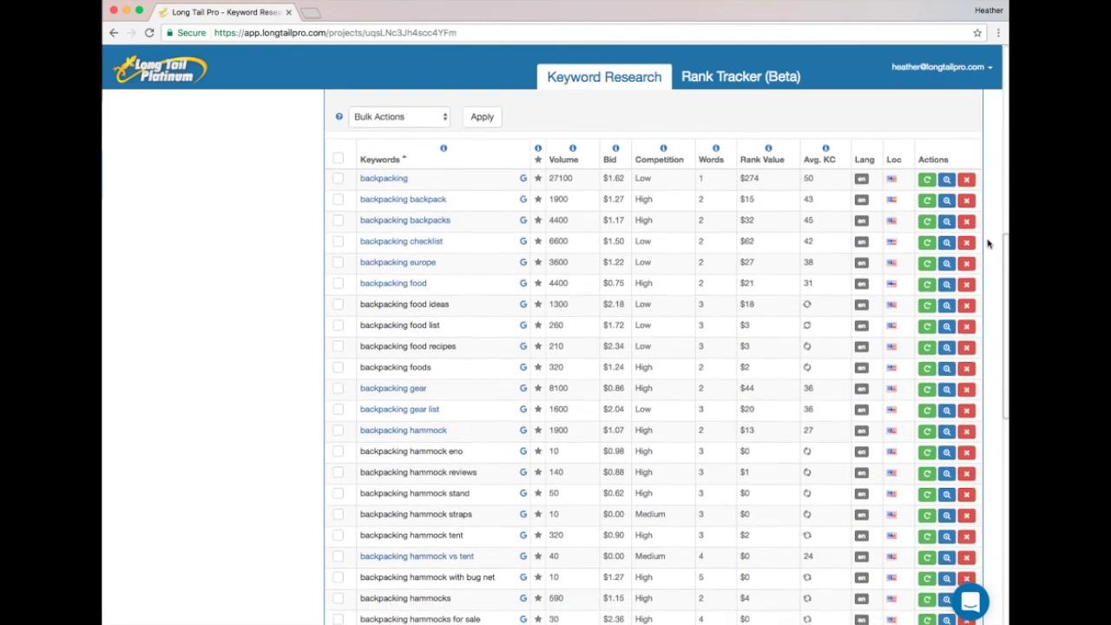
{"action": "scroll", "coordinate": [987, 244], "scroll_direction": "down", "scroll_amount": 1}
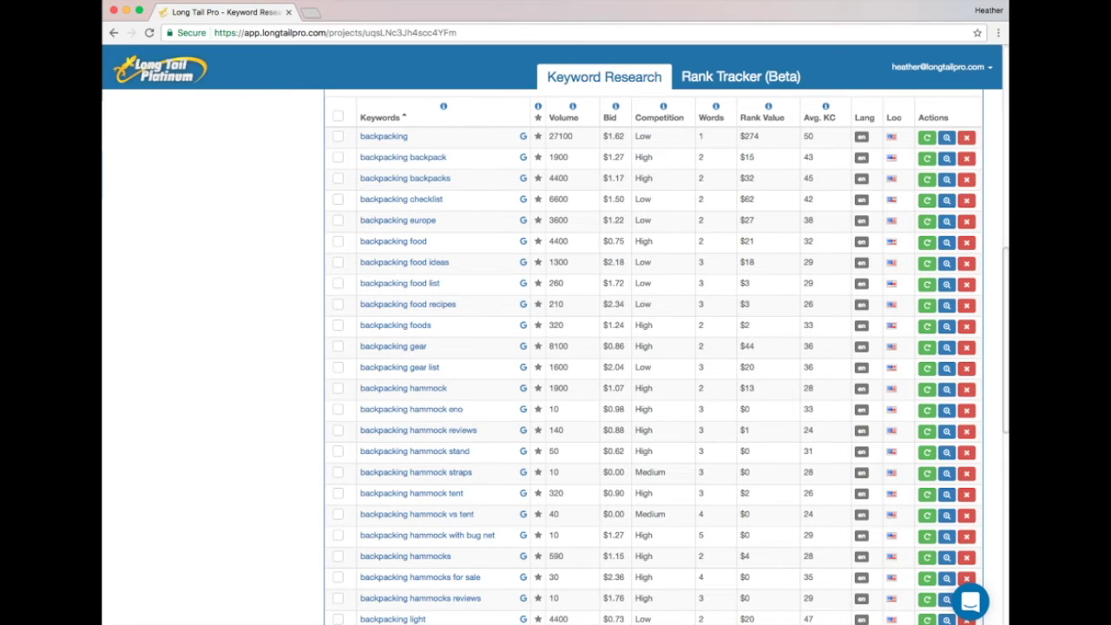
{"action": "scroll", "coordinate": [994, 244], "scroll_direction": "down", "scroll_amount": 5}
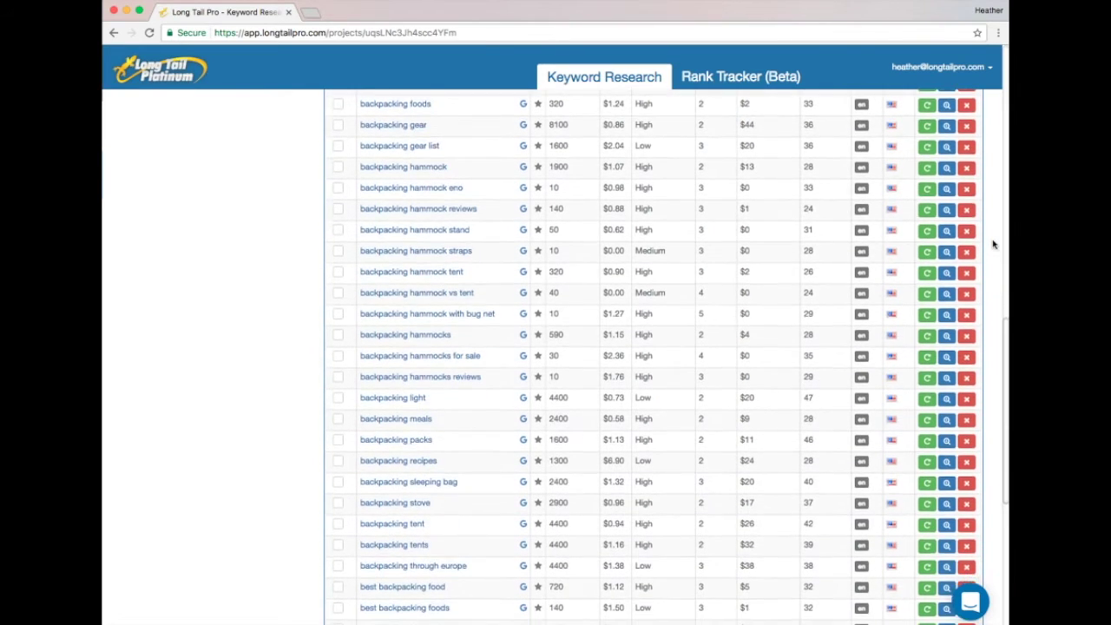
{"action": "scroll", "coordinate": [994, 244], "scroll_direction": "down", "scroll_amount": 9}
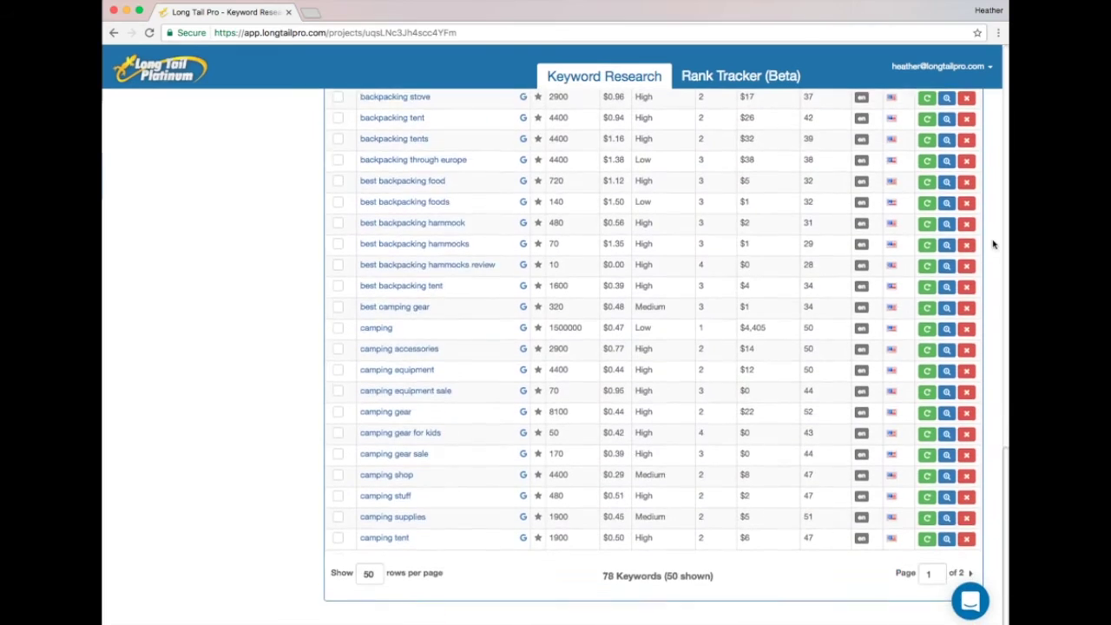
{"action": "scroll", "coordinate": [994, 244], "scroll_direction": "up", "scroll_amount": 5}
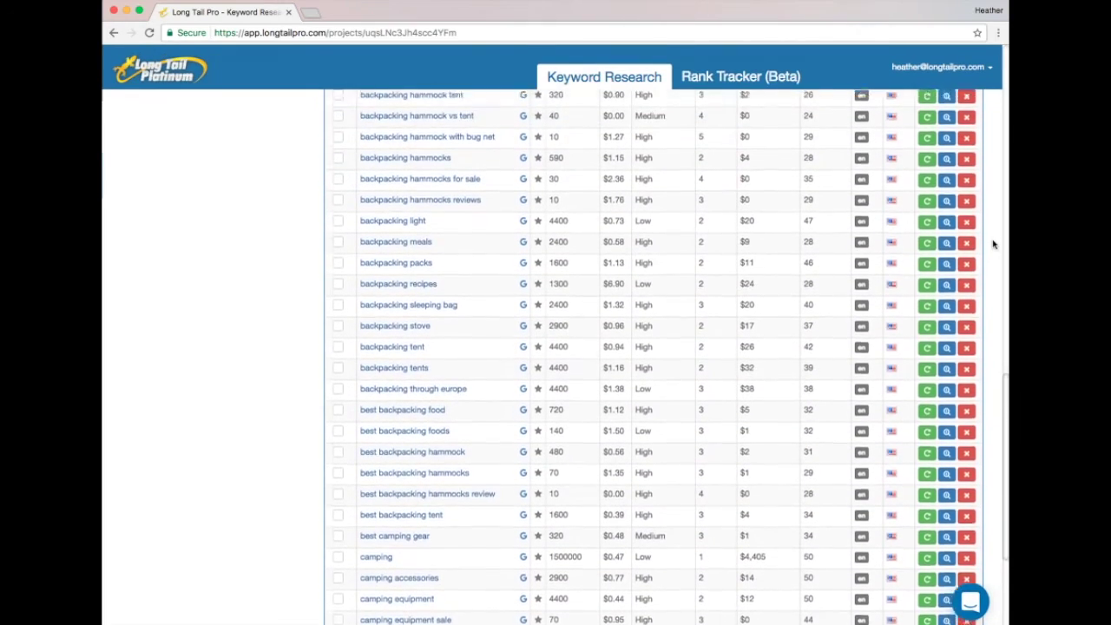
{"action": "scroll", "coordinate": [994, 244], "scroll_direction": "up", "scroll_amount": 11}
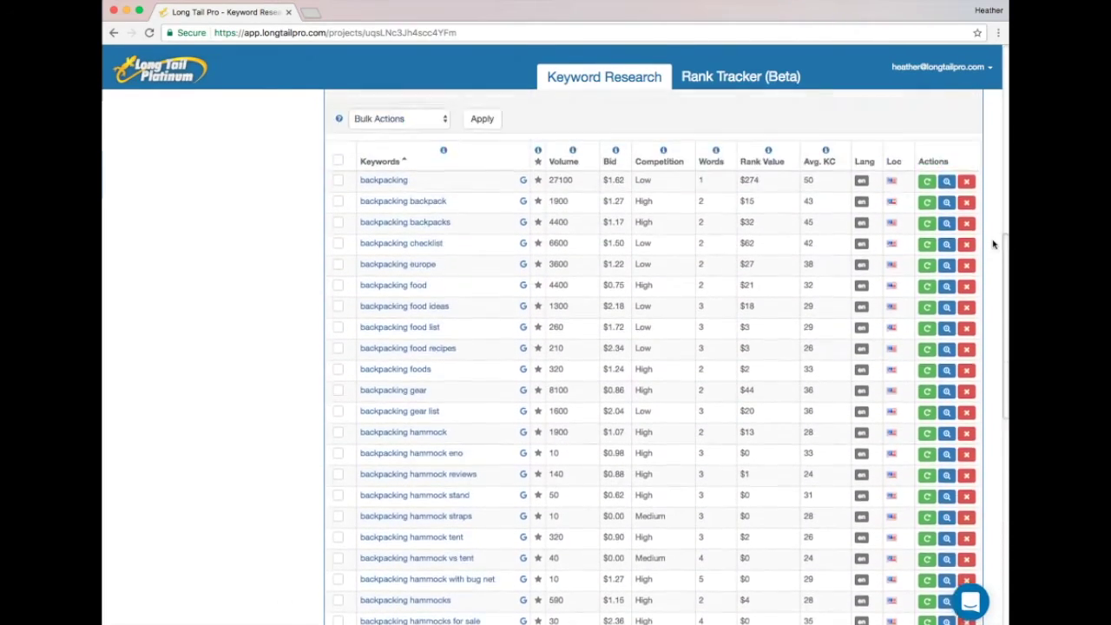
Filter the keyword results to include only keywords with KC less than 30.
{"action": "scroll", "coordinate": [993, 244], "scroll_direction": "up", "scroll_amount": 2}
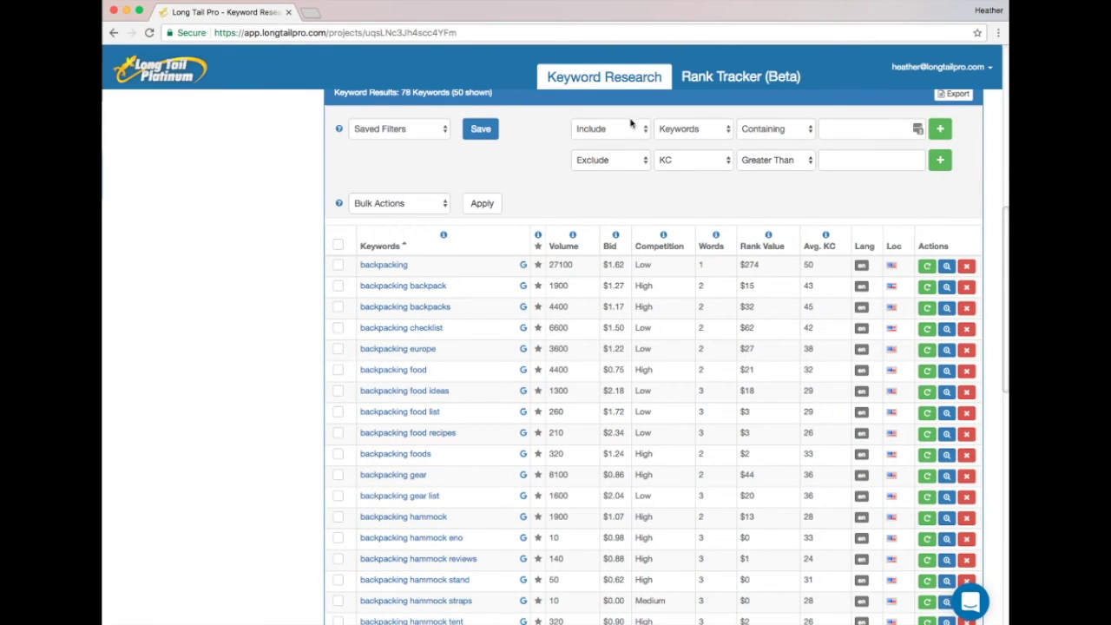
{"action": "left_click", "coordinate": [685, 132]}
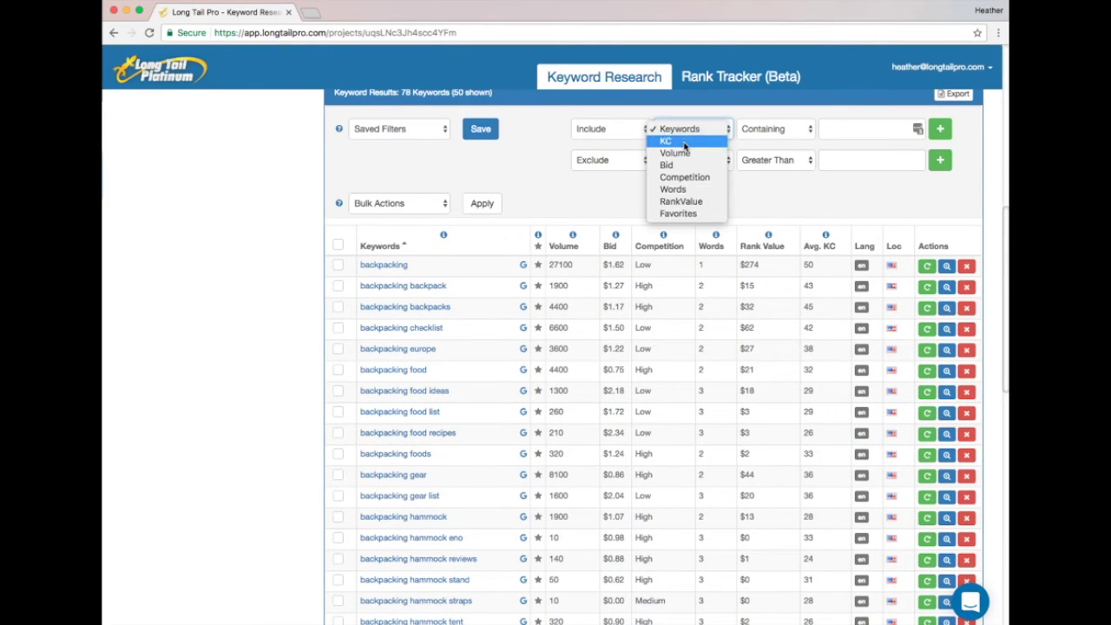
{"action": "left_click", "coordinate": [685, 143]}
{"action": "left_click", "coordinate": [784, 136]}
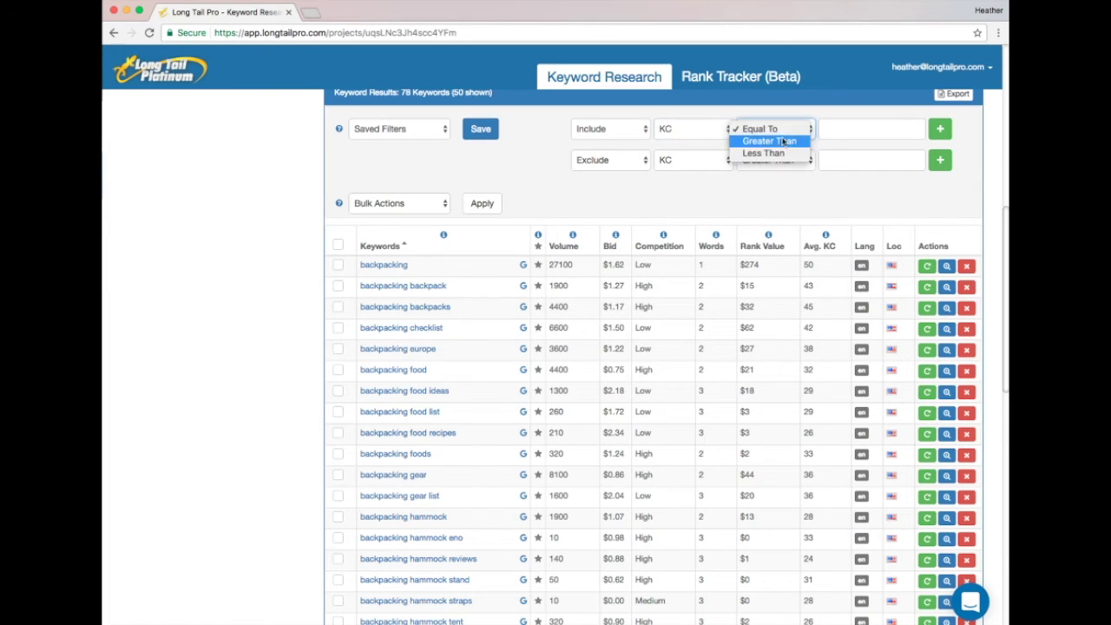
{"action": "left_click", "coordinate": [772, 153]}
{"action": "left_click", "coordinate": [850, 128]}
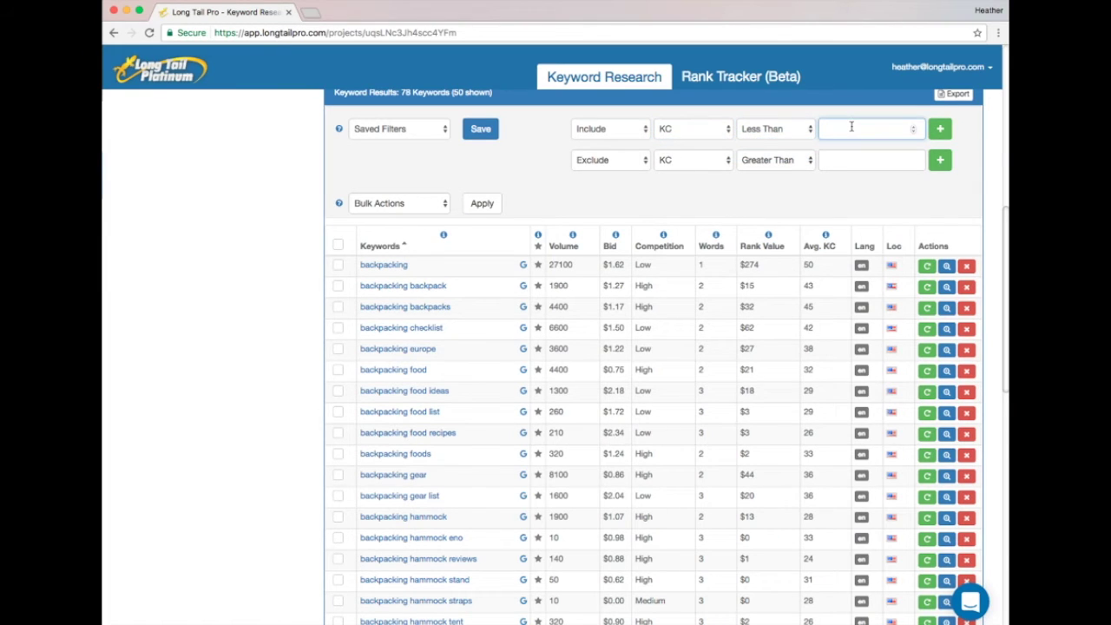
{"action": "type", "text": "30"}
{"action": "left_click", "coordinate": [939, 130]}
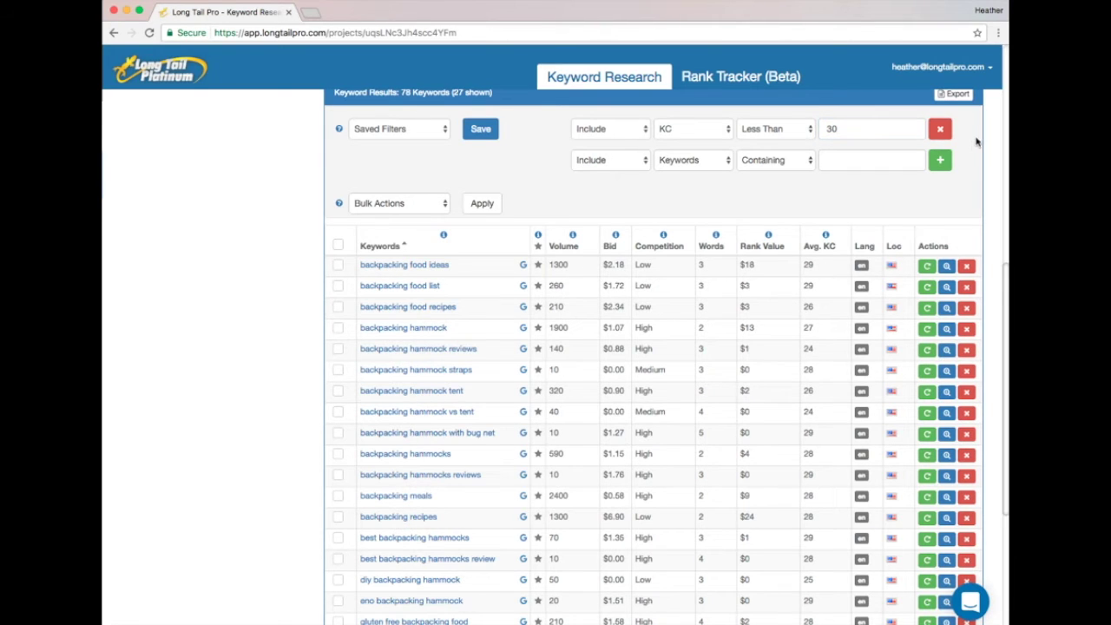
{"action": "scroll", "coordinate": [979, 137], "scroll_direction": "up", "scroll_amount": 1}
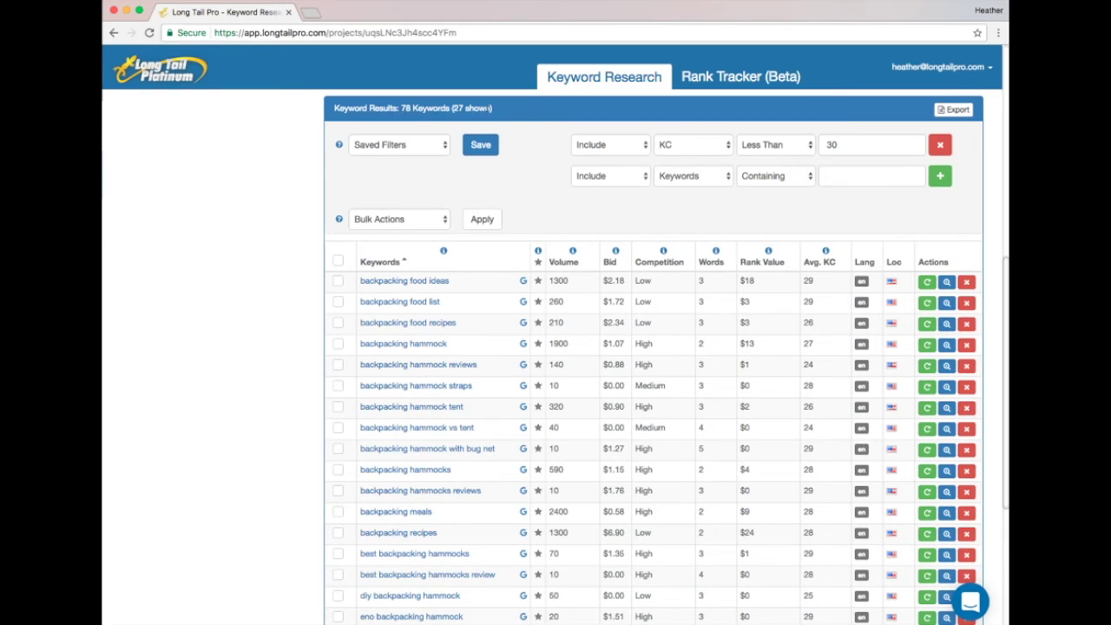
{"action": "left_click_drag", "start_coordinate": [502, 105], "coordinate": [394, 107]}
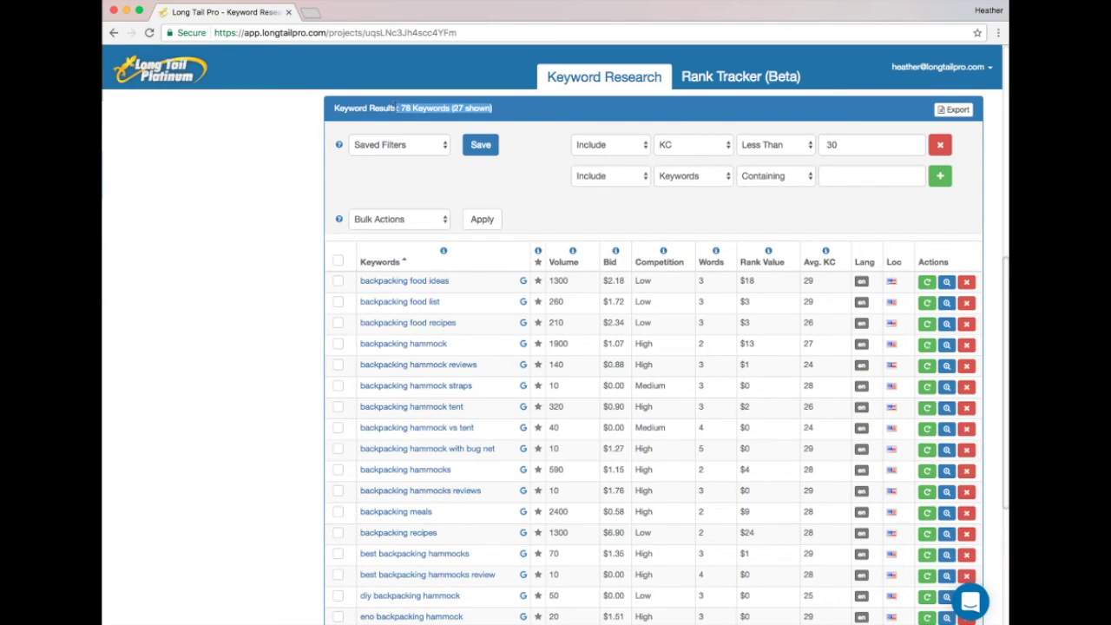
{"action": "left_click", "coordinate": [519, 114]}
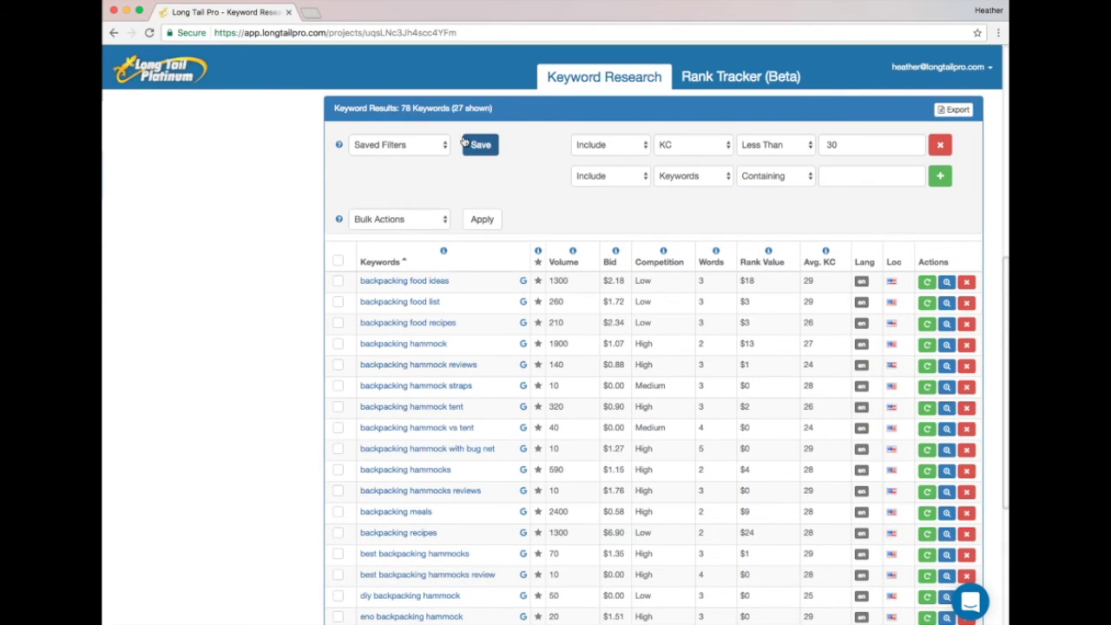
Save the current filter as low competition for use in other projects.
{"action": "left_click", "coordinate": [476, 146]}
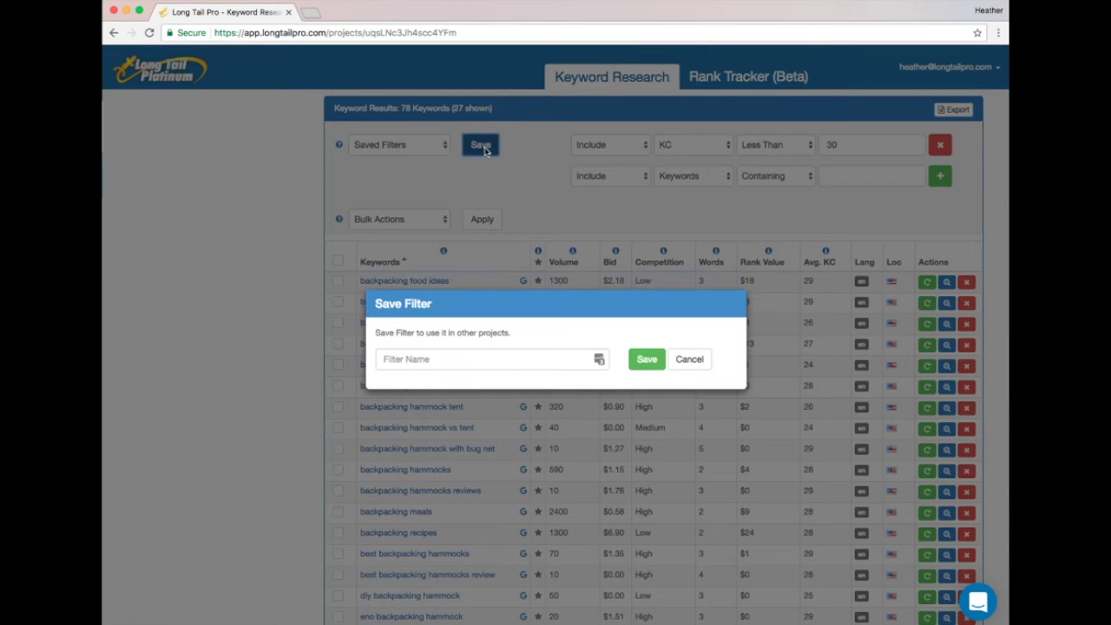
{"action": "left_click", "coordinate": [469, 354]}
{"action": "type", "text": "low"}
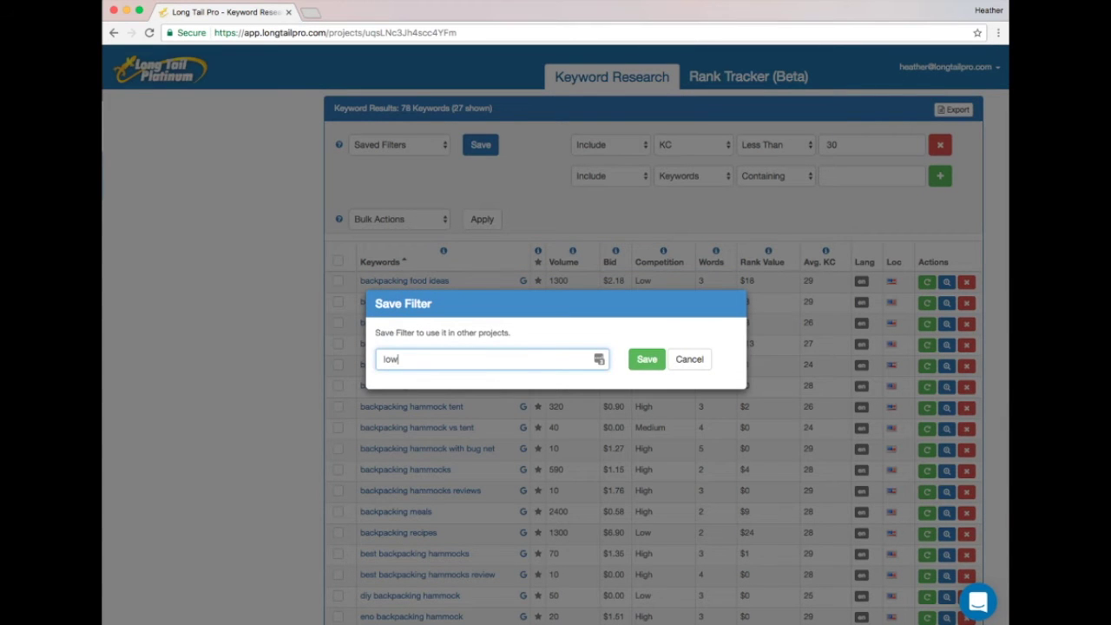
{"action": "type", "text": " competition"}
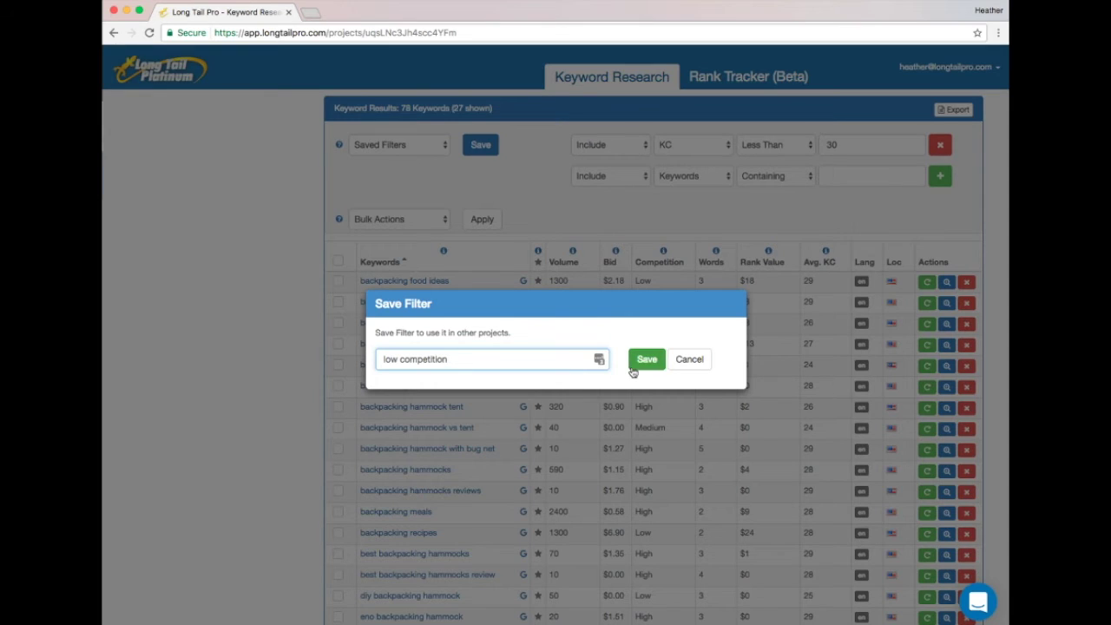
{"action": "left_click", "coordinate": [644, 361]}
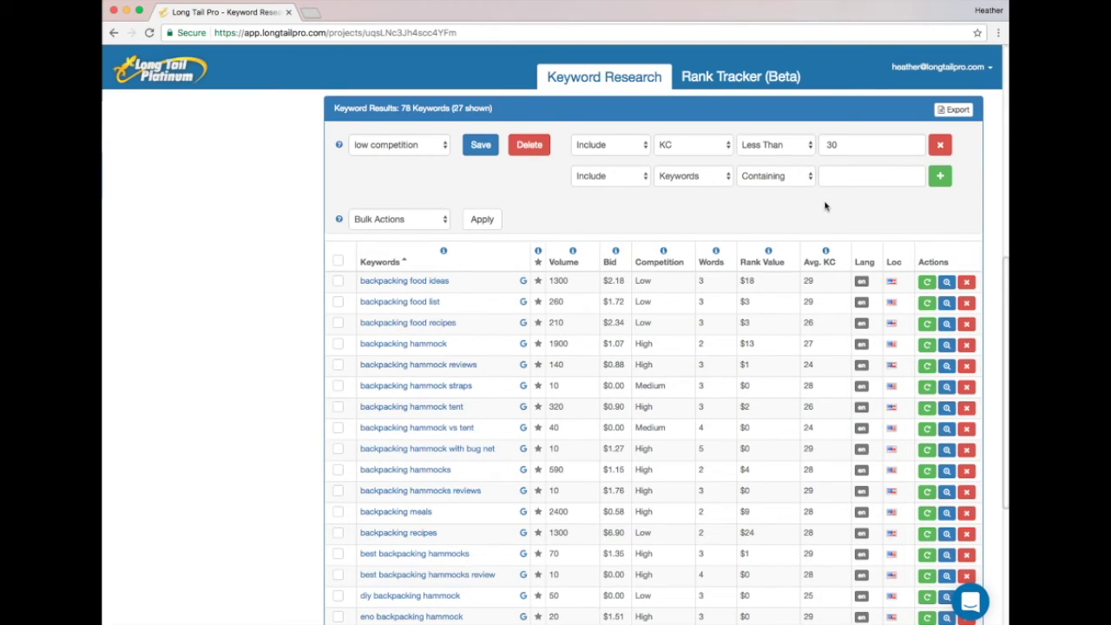
Add the domain longtailpro.com to the backpacking project for customized competitive analysis.
{"action": "scroll", "coordinate": [991, 195], "scroll_direction": "down", "scroll_amount": 1}
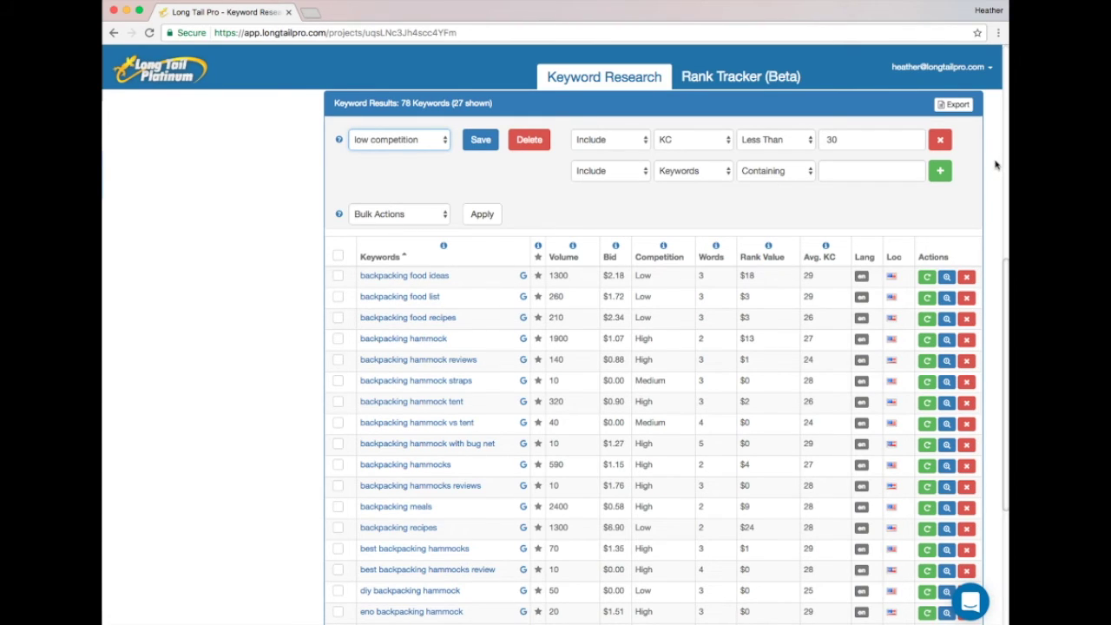
{"action": "scroll", "coordinate": [995, 165], "scroll_direction": "up", "scroll_amount": 10}
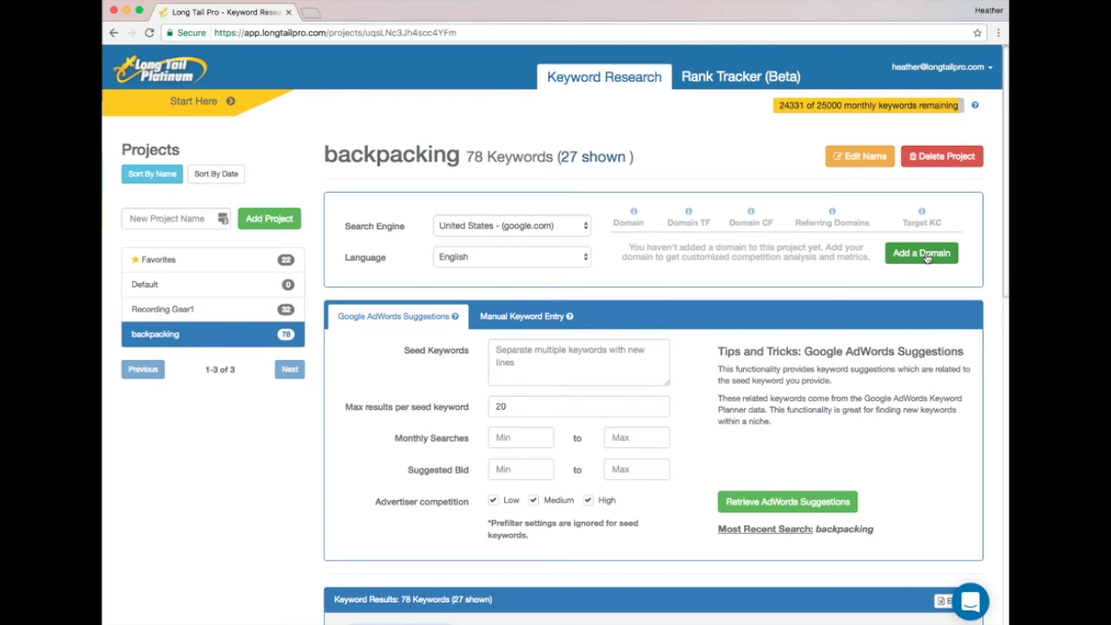
{"action": "left_click", "coordinate": [926, 257]}
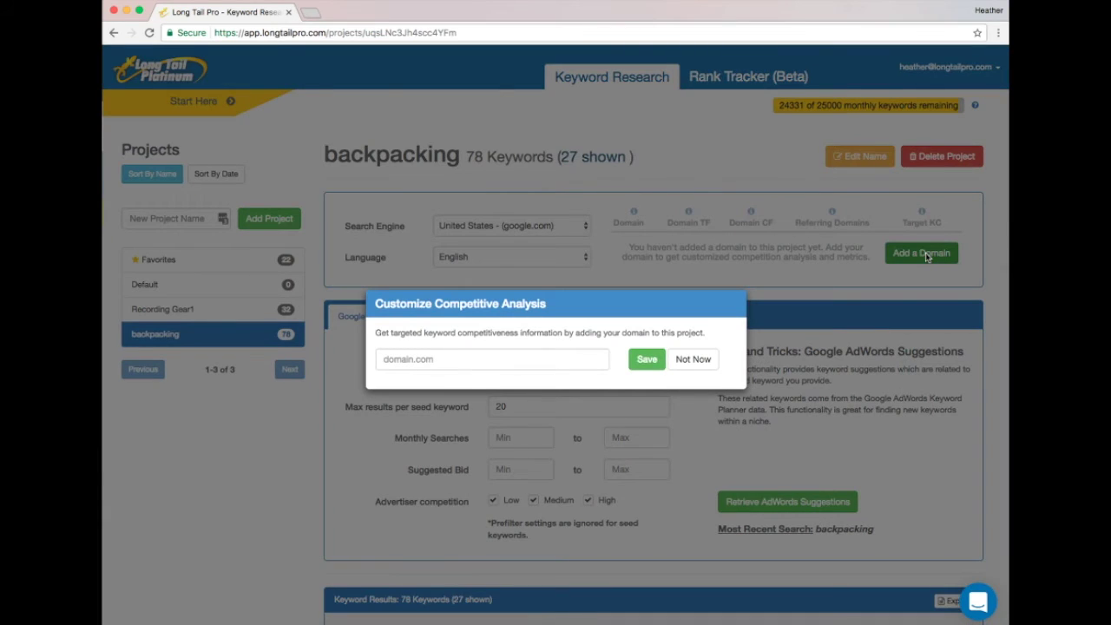
{"action": "left_click", "coordinate": [506, 359]}
{"action": "type", "text": "longtail"}
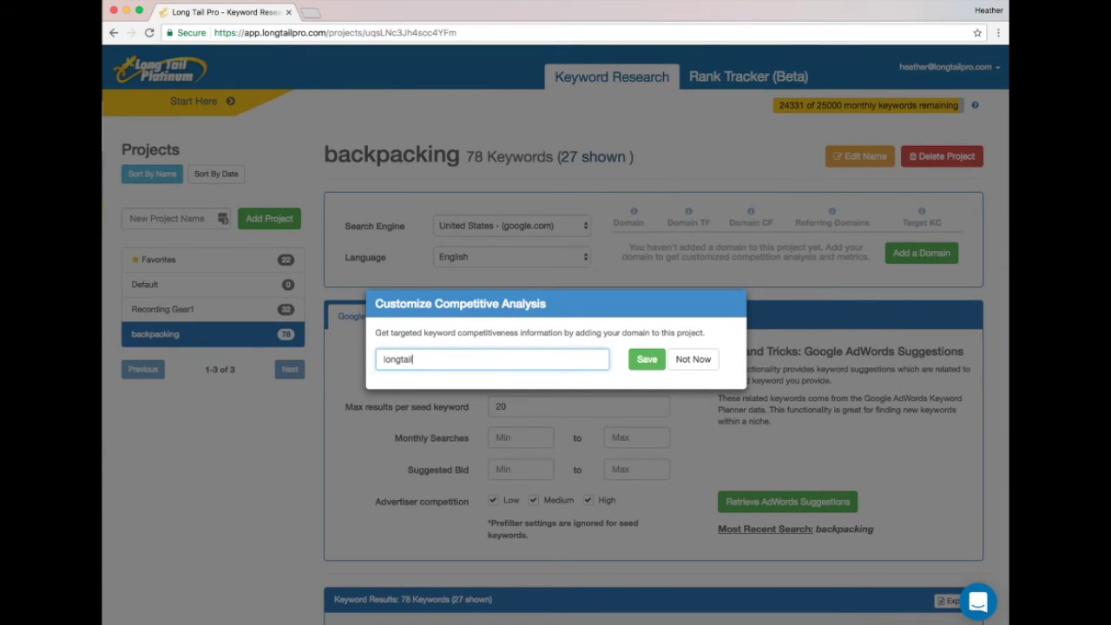
{"action": "type", "text": "pro.com"}
{"action": "left_click", "coordinate": [646, 363]}
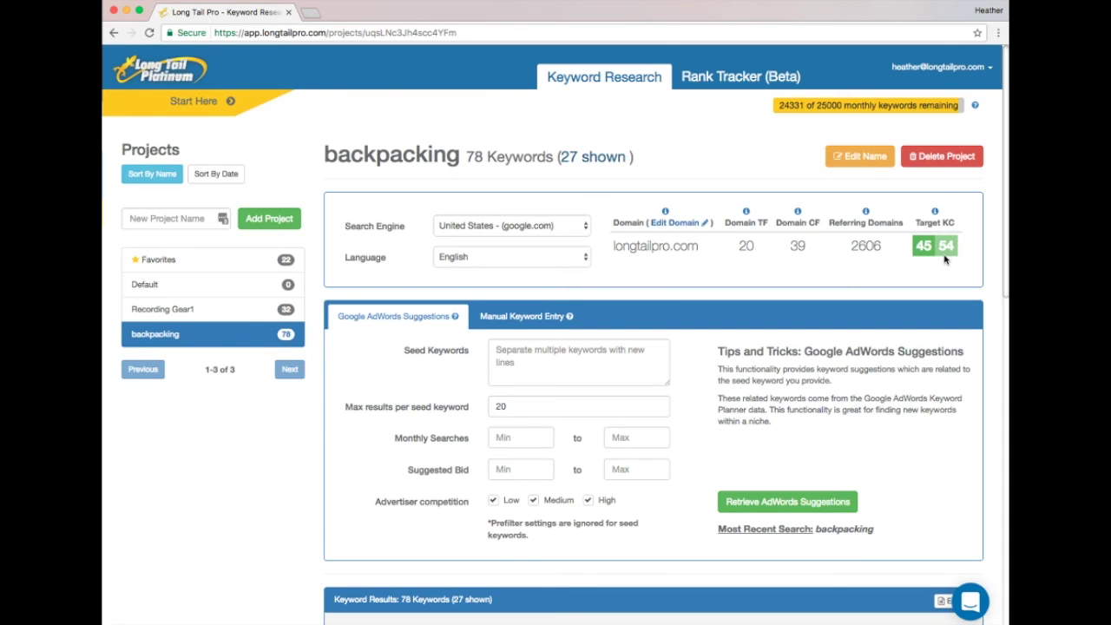
Change the keyword results filter to include only keywords with KC less than 45.
{"action": "scroll", "coordinate": [944, 259], "scroll_direction": "down", "scroll_amount": 5}
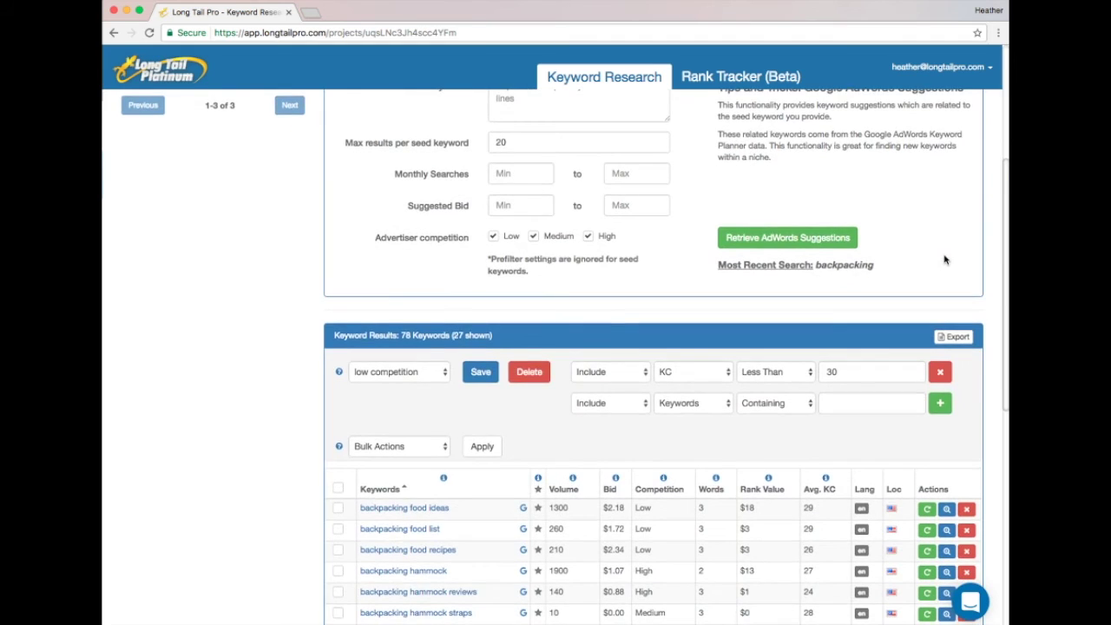
{"action": "scroll", "coordinate": [944, 259], "scroll_direction": "down", "scroll_amount": 2}
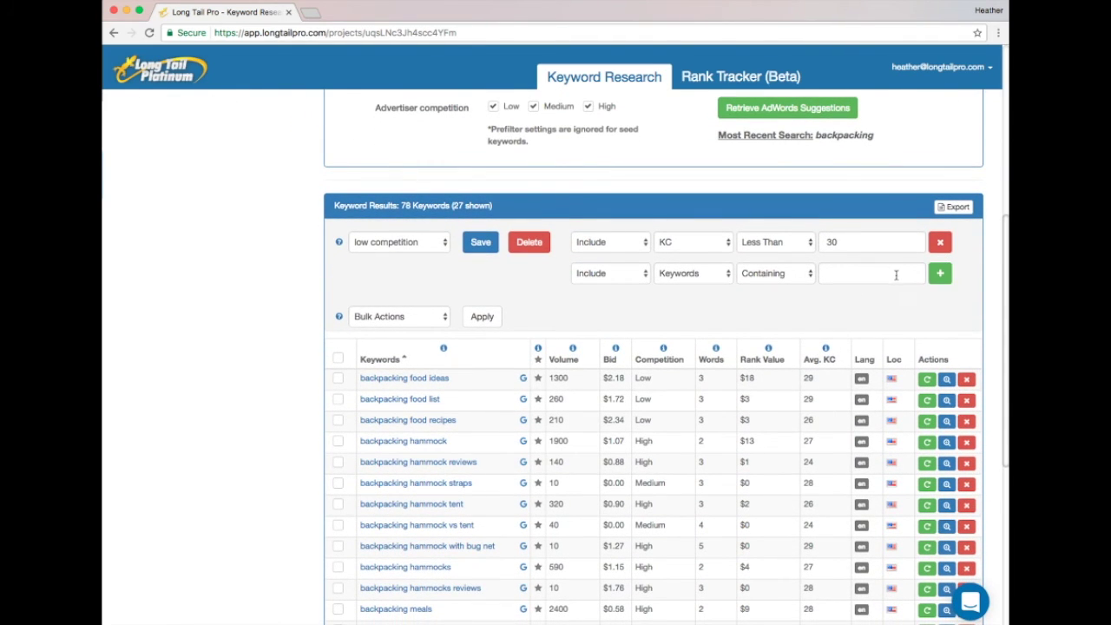
{"action": "left_click_drag", "start_coordinate": [865, 251], "coordinate": [813, 239]}
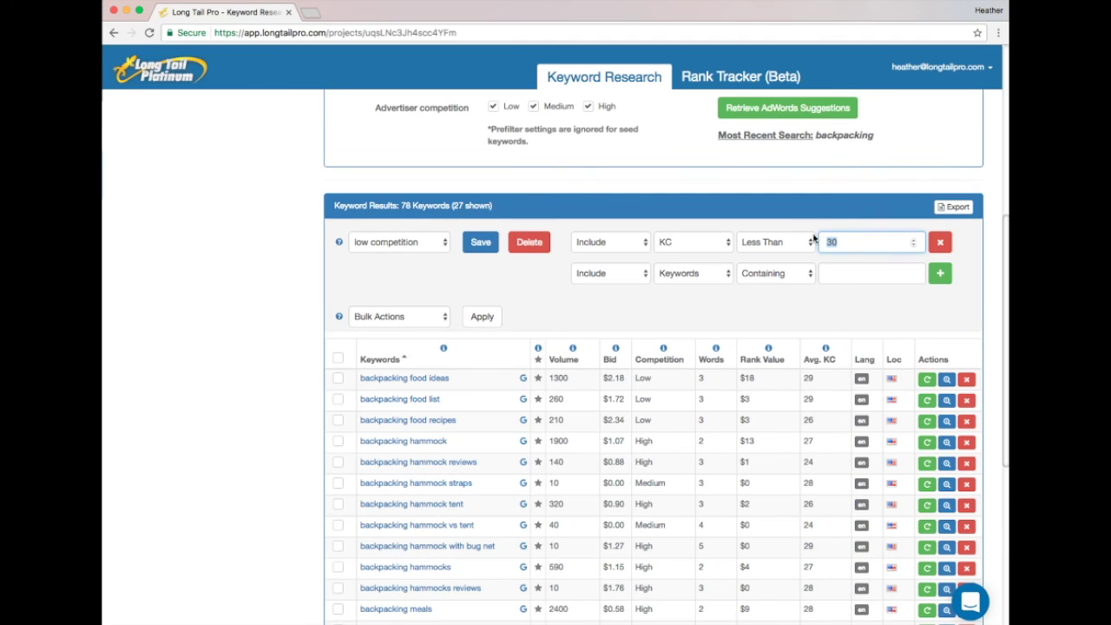
{"action": "type", "text": "45"}
{"action": "left_click", "coordinate": [969, 255]}
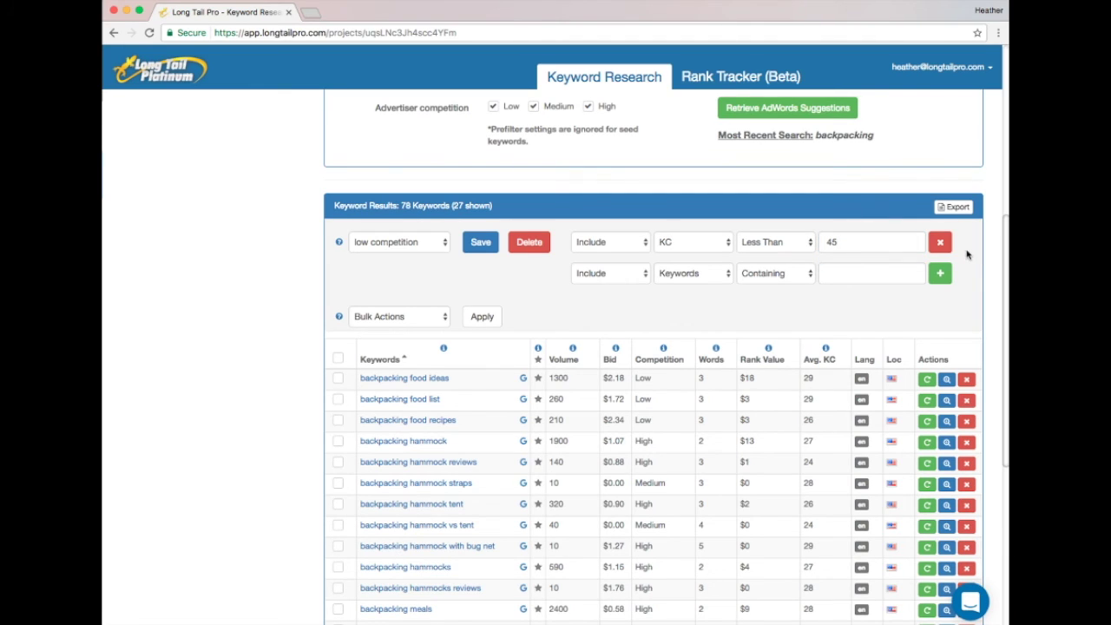
Update the saved low competition filter under the name longtailpro low competition.
{"action": "left_click", "coordinate": [483, 244]}
{"action": "left_click", "coordinate": [391, 356]}
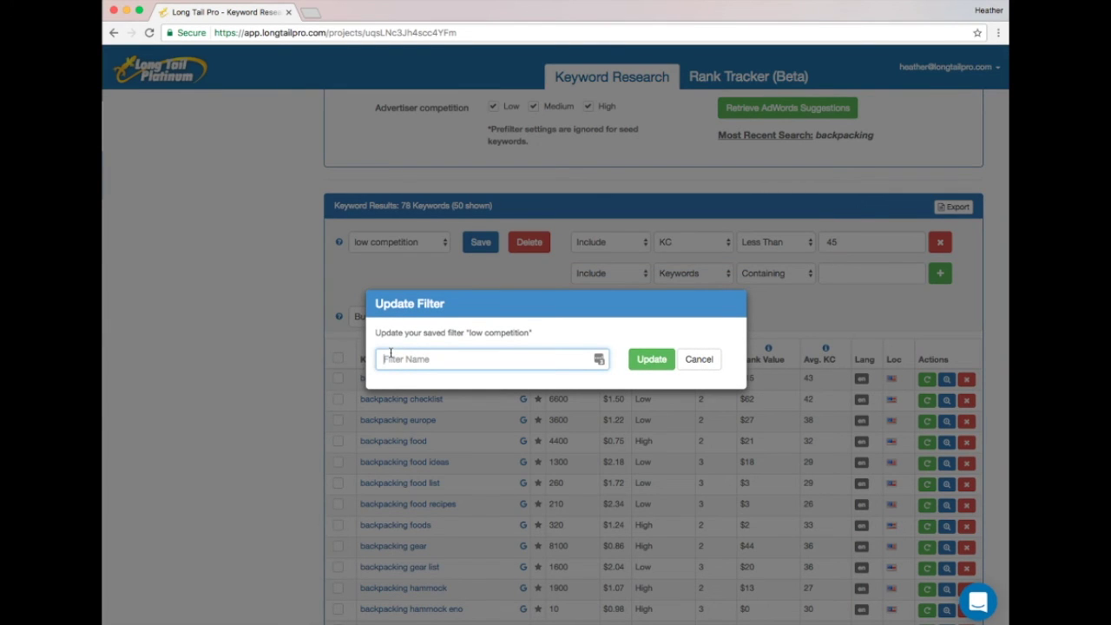
{"action": "type", "text": "longtailpro low competition"}
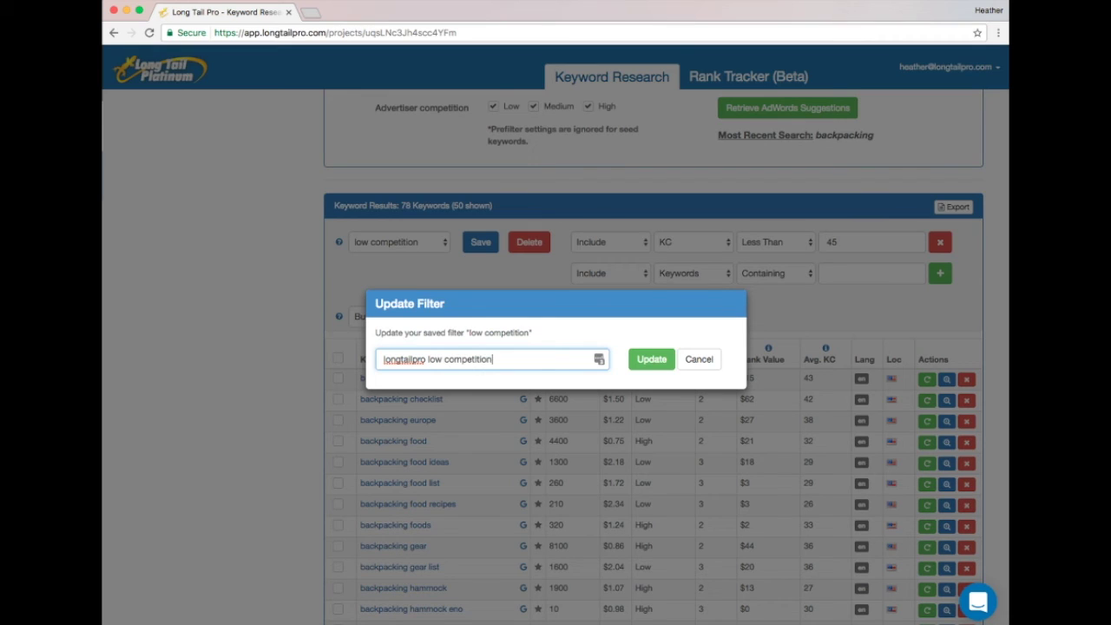
{"action": "left_click", "coordinate": [651, 358]}
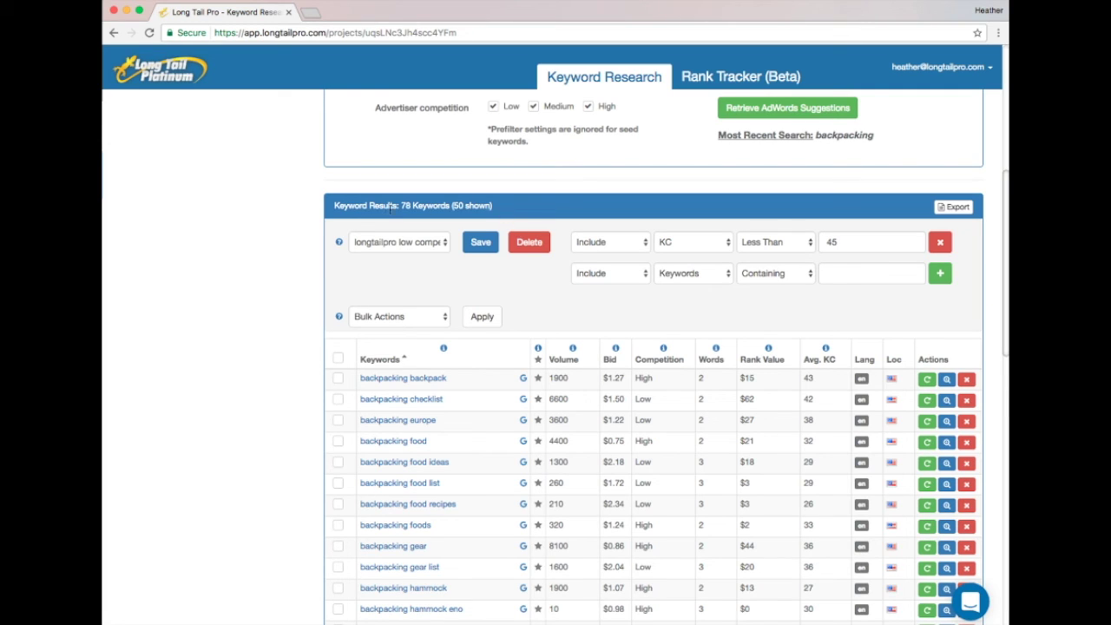
Review the filtered backpacking keywords and their average KC scores against the domain's target KC.
{"action": "left_click_drag", "start_coordinate": [505, 206], "coordinate": [402, 206]}
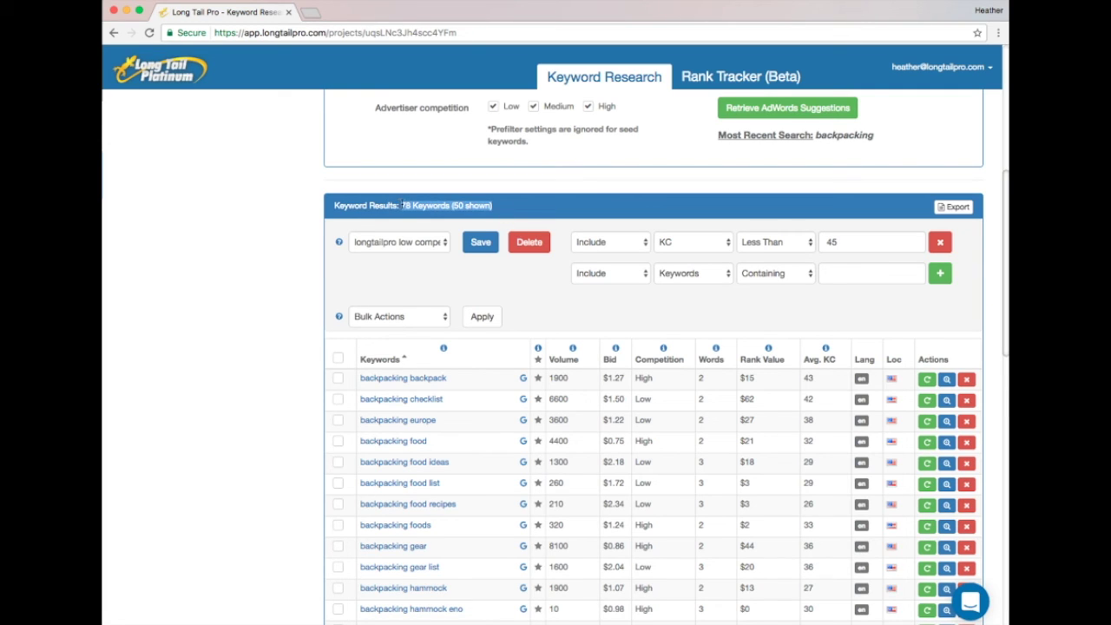
{"action": "left_click", "coordinate": [524, 209]}
{"action": "scroll", "coordinate": [892, 276], "scroll_direction": "down", "scroll_amount": 5}
{"action": "scroll", "coordinate": [892, 278], "scroll_direction": "down", "scroll_amount": 10}
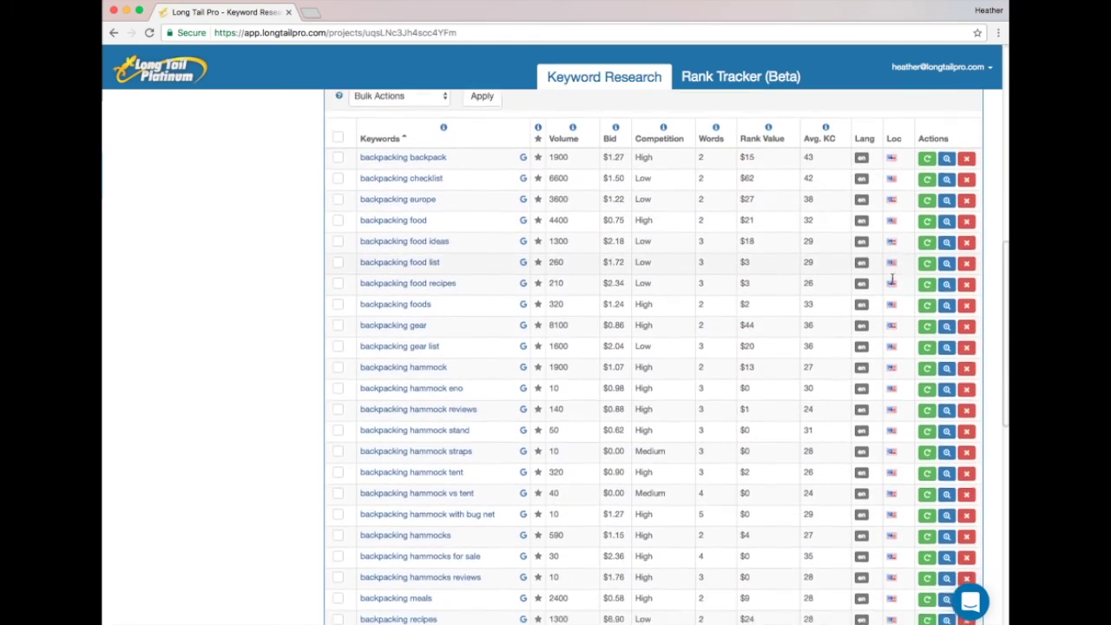
{"action": "scroll", "coordinate": [892, 277], "scroll_direction": "down", "scroll_amount": 5}
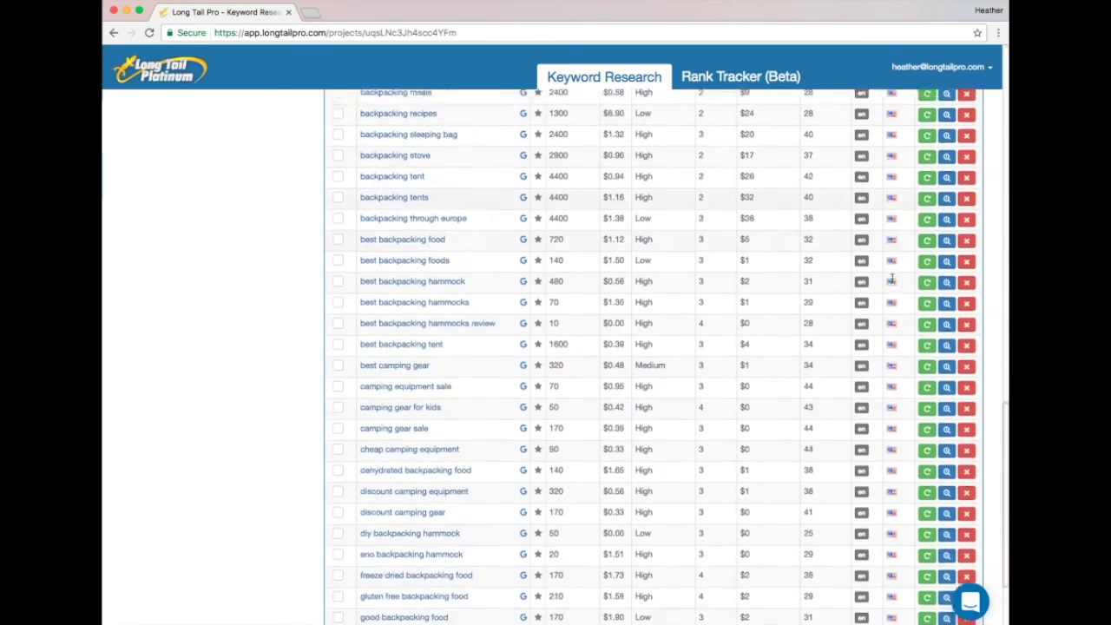
{"action": "scroll", "coordinate": [892, 278], "scroll_direction": "up", "scroll_amount": 10}
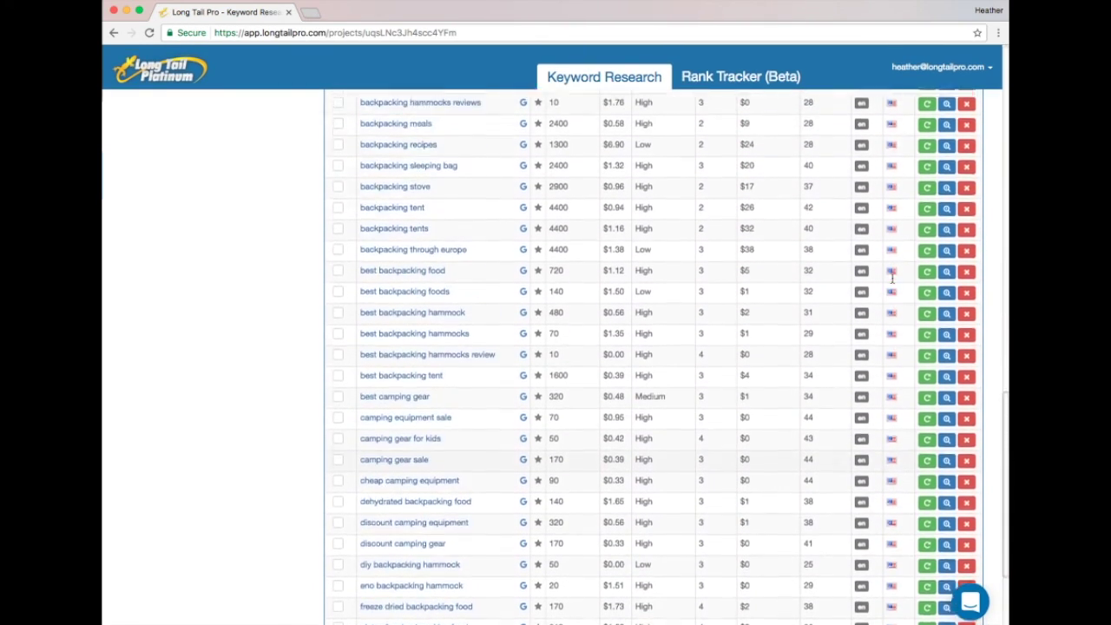
{"action": "scroll", "coordinate": [892, 278], "scroll_direction": "up", "scroll_amount": 8}
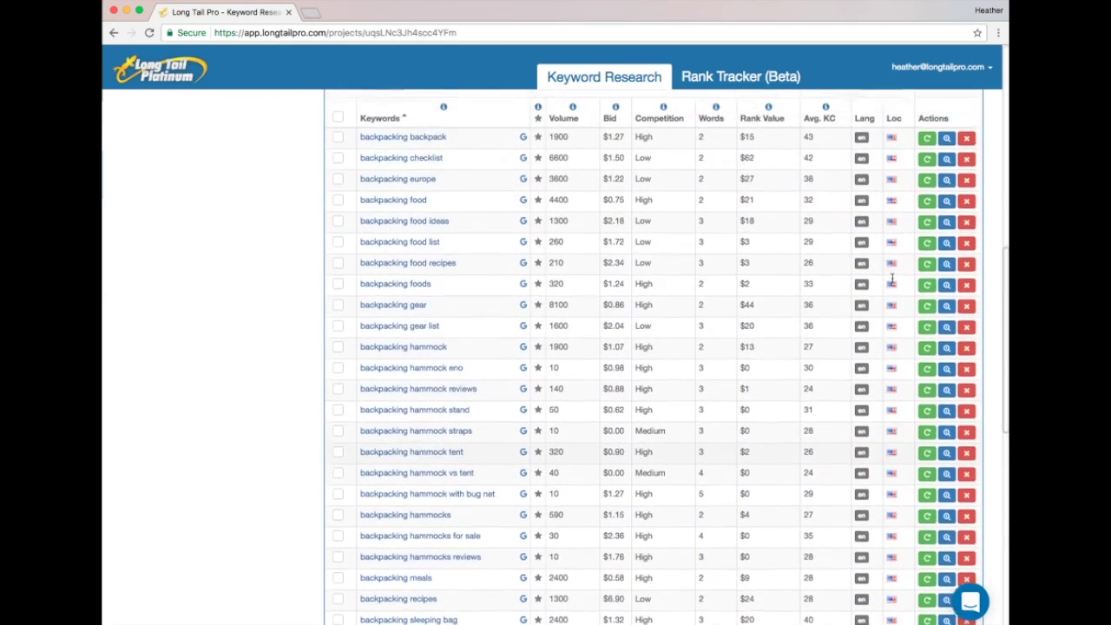
{"action": "scroll", "coordinate": [979, 240], "scroll_direction": "down", "scroll_amount": 1}
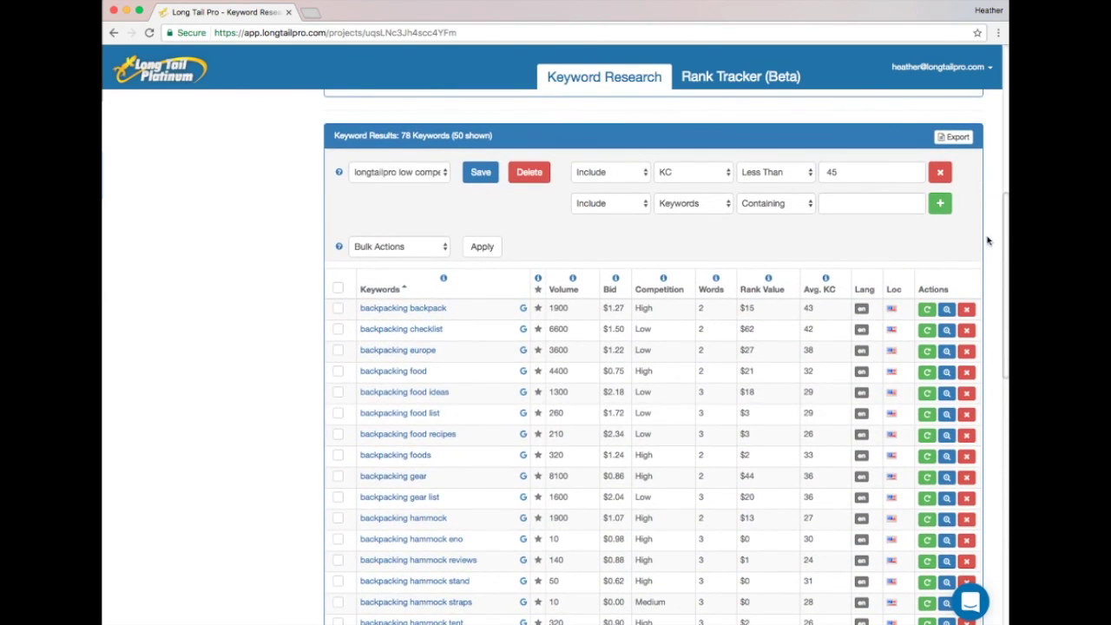
{"action": "scroll", "coordinate": [987, 240], "scroll_direction": "down", "scroll_amount": 1}
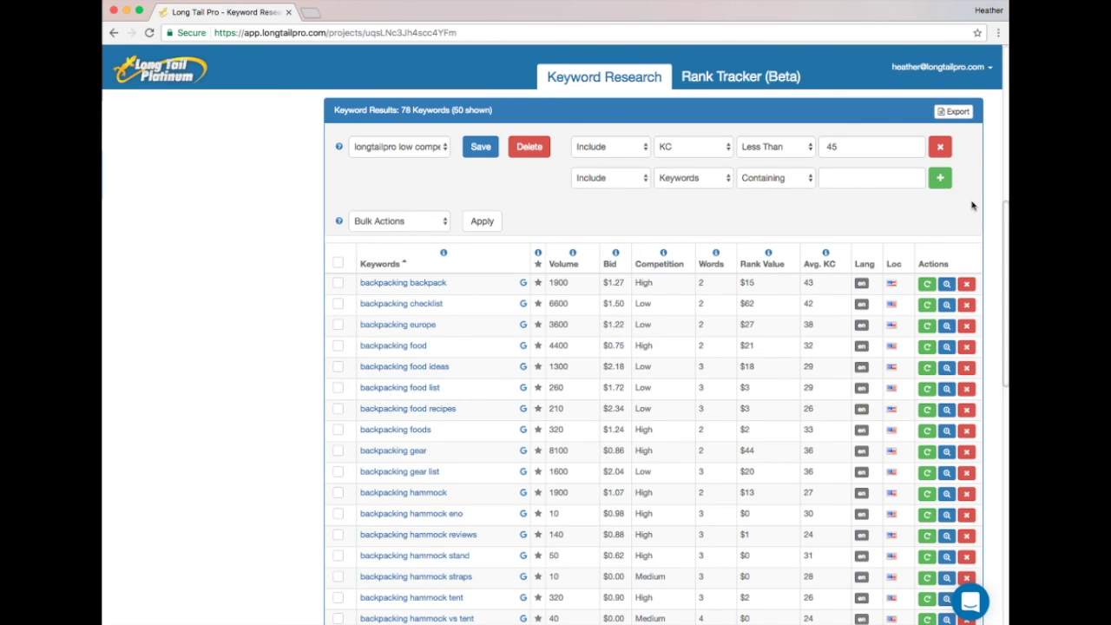
{"action": "scroll", "coordinate": [937, 230], "scroll_direction": "up", "scroll_amount": 6}
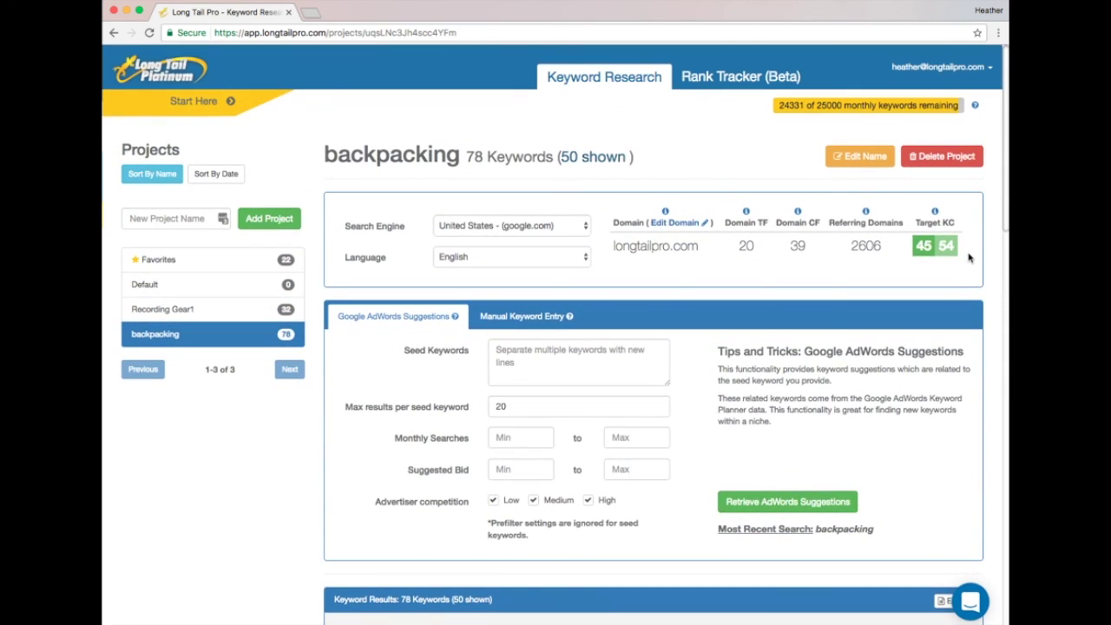